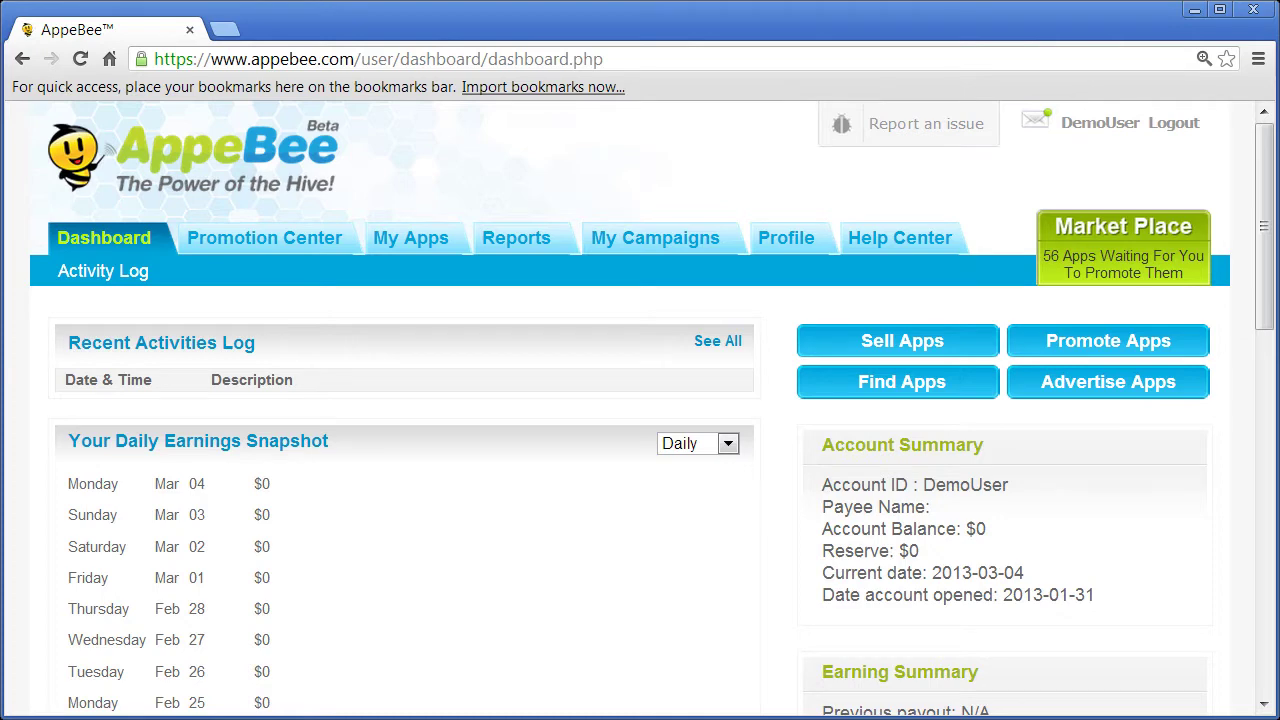
- Go from the dashboard to the Promotion Center's empty My Promotions page
left_click(265, 240)
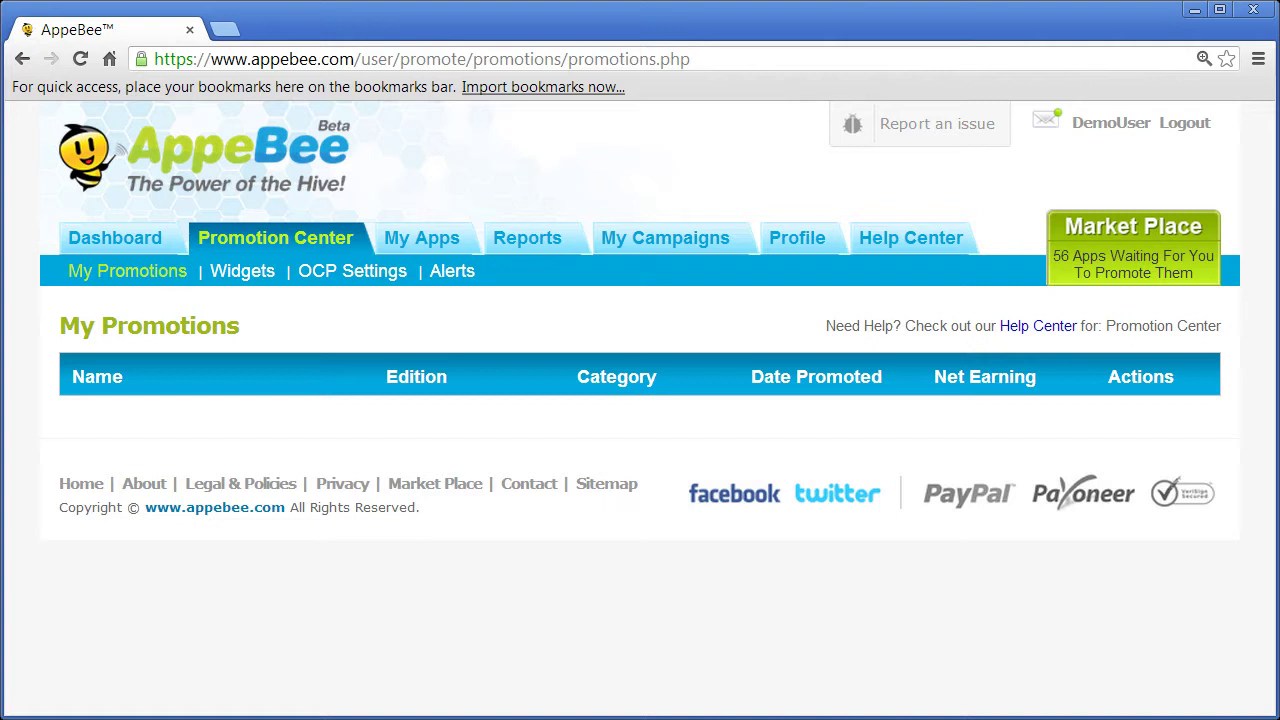
- On the Widgets page, start a new widget named '728 Widget' with location Blog
left_click(236, 272)
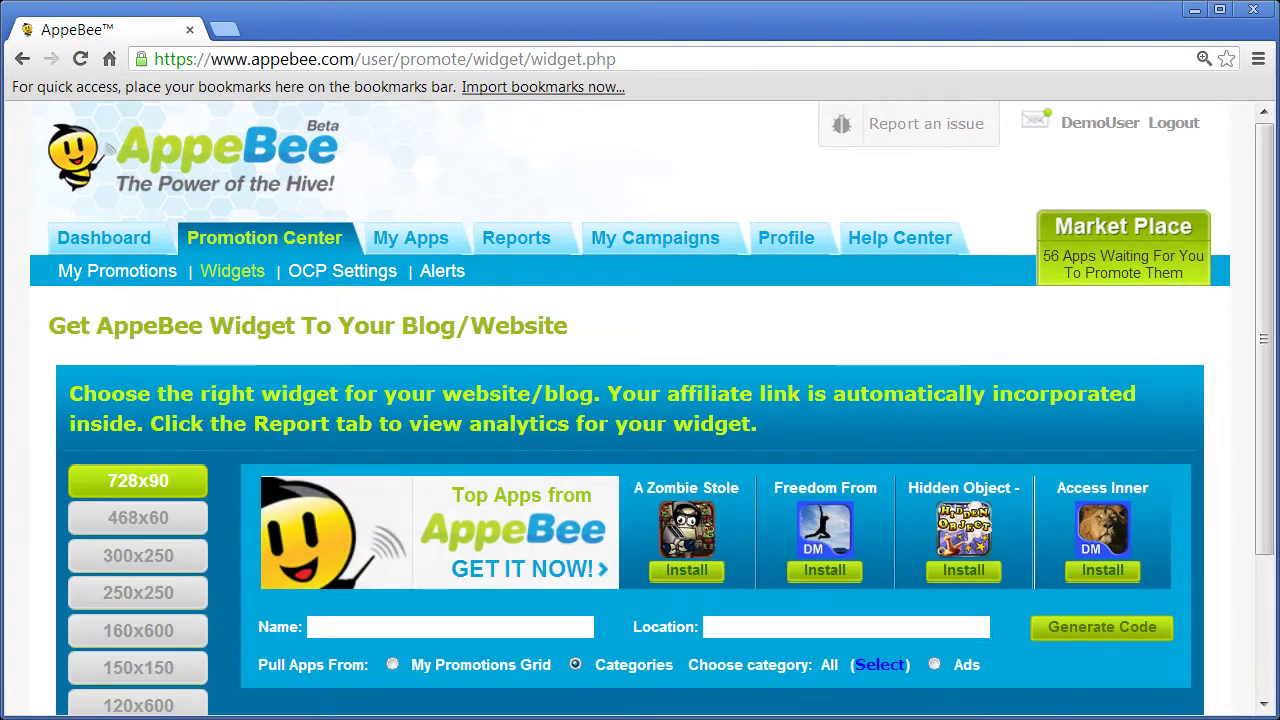
left_click_drag(1272, 190, 1276, 325)
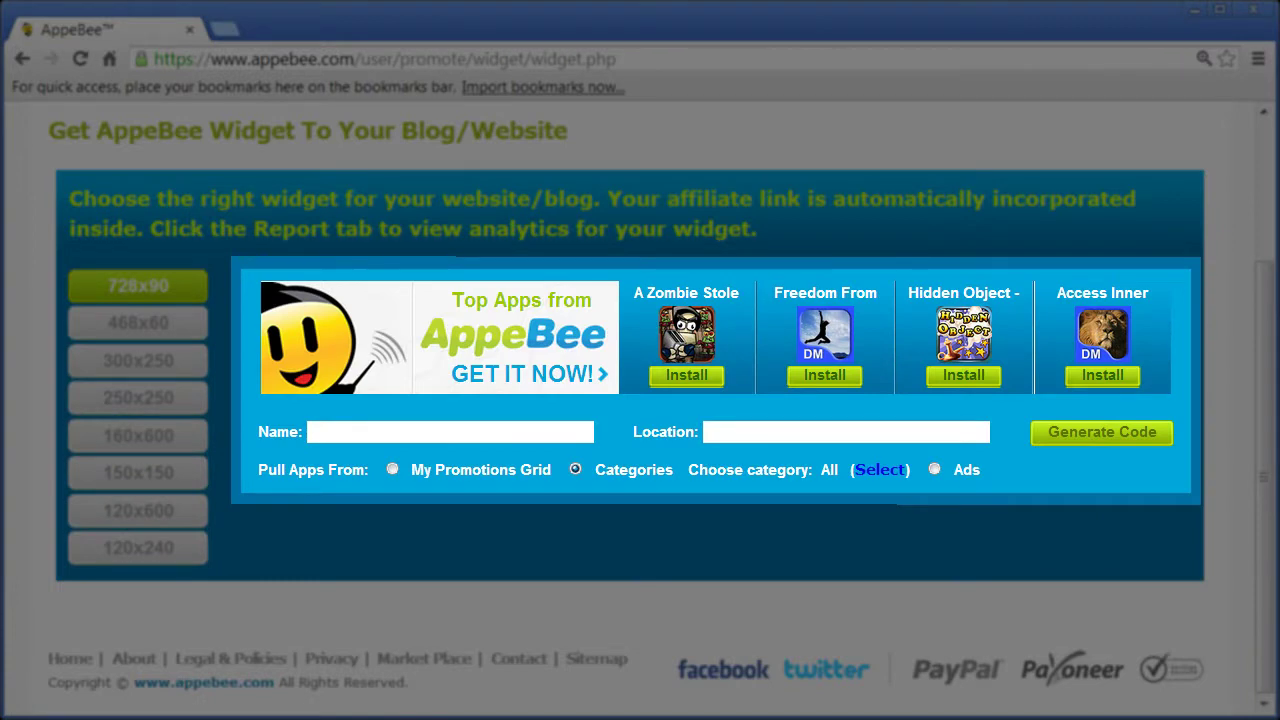
left_click(362, 432)
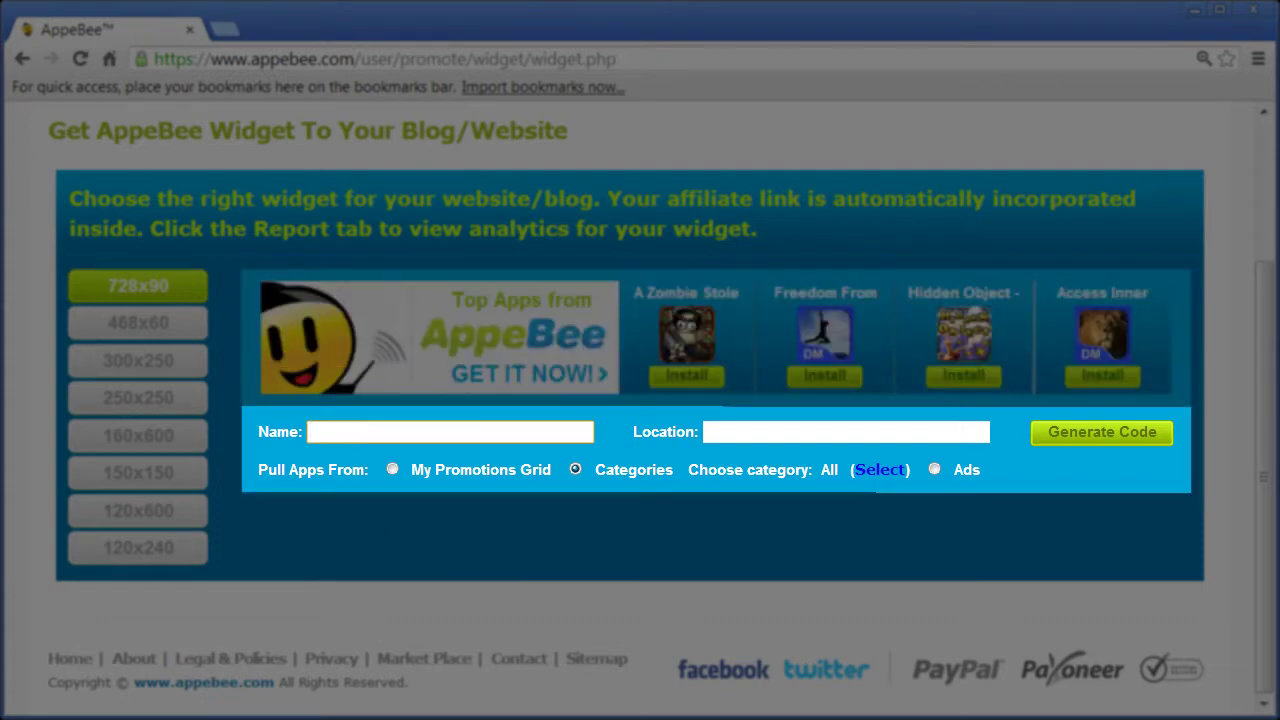
type("728 Widget")
key("Tab")
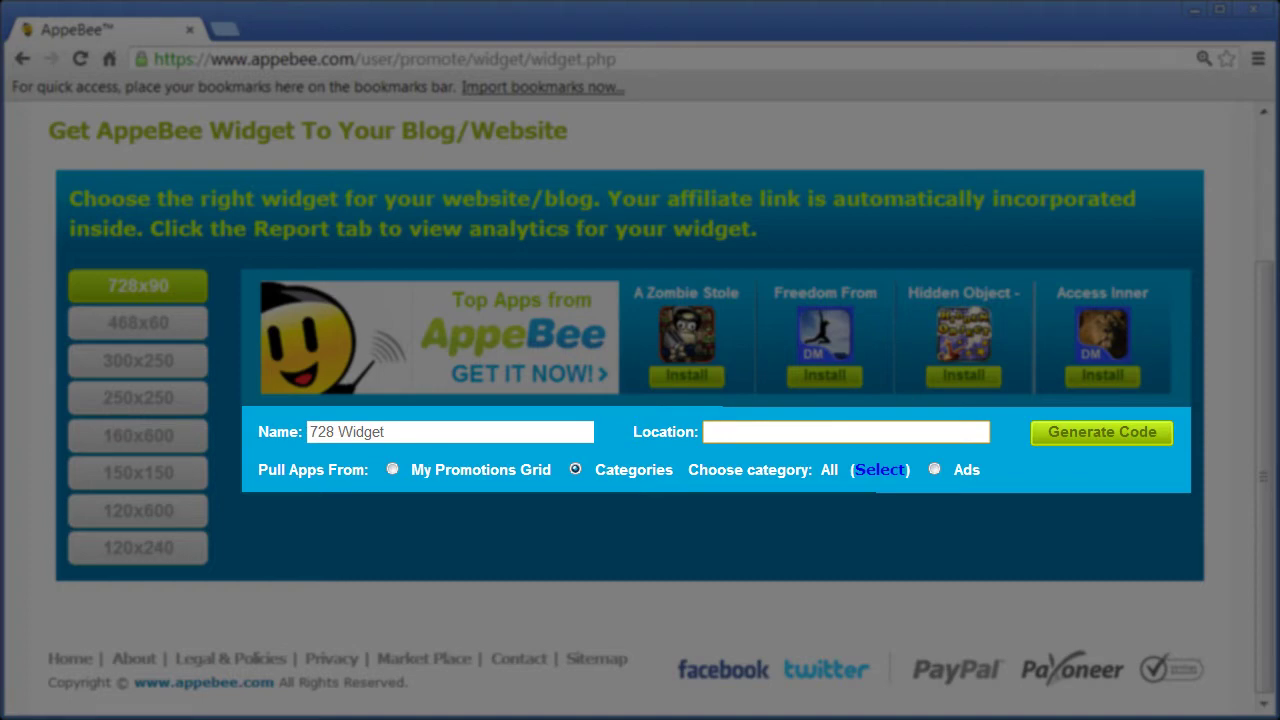
type("Blog")
- Choose the Lifestyle category, source apps from My Promotions Grid, and generate the widget code
left_click(880, 470)
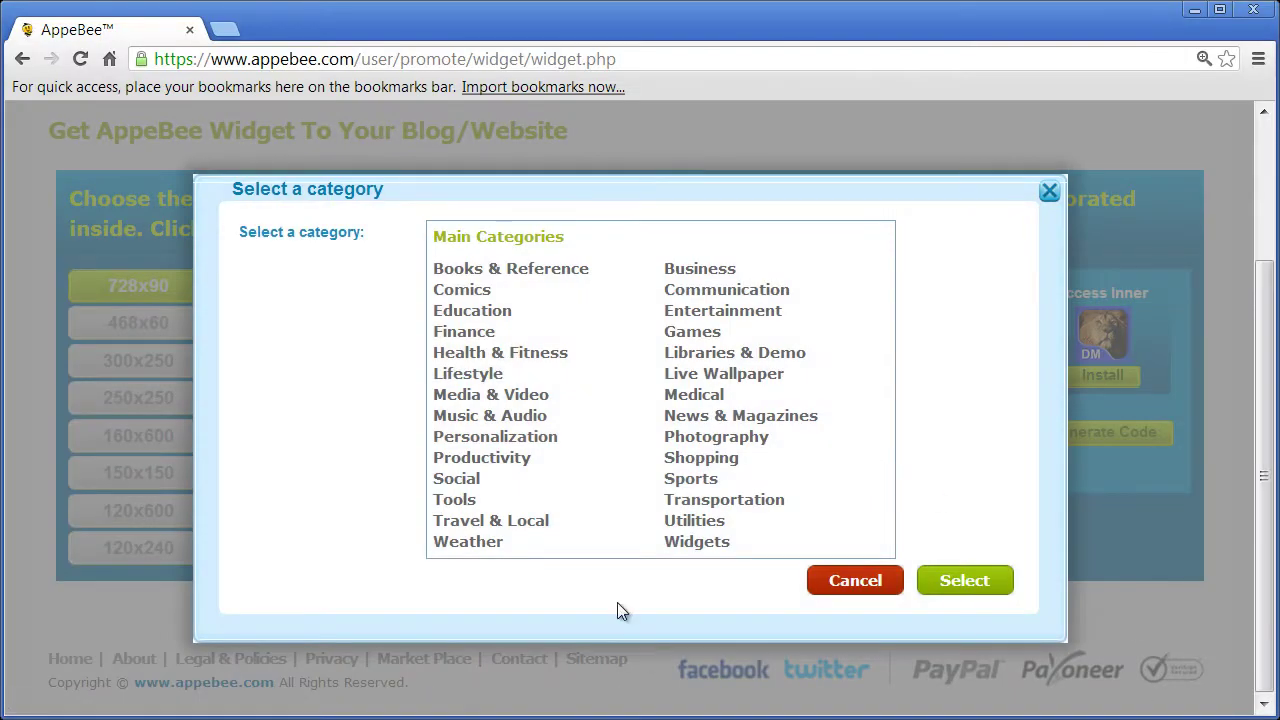
left_click(488, 378)
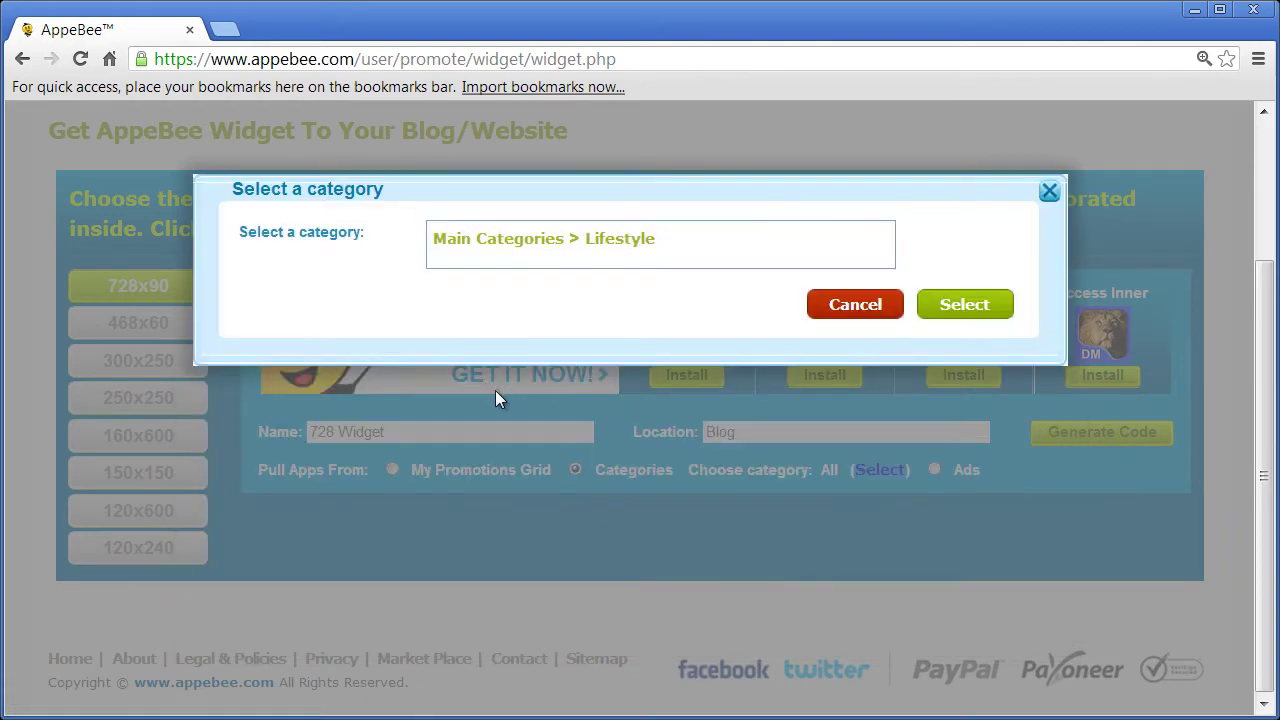
left_click(930, 304)
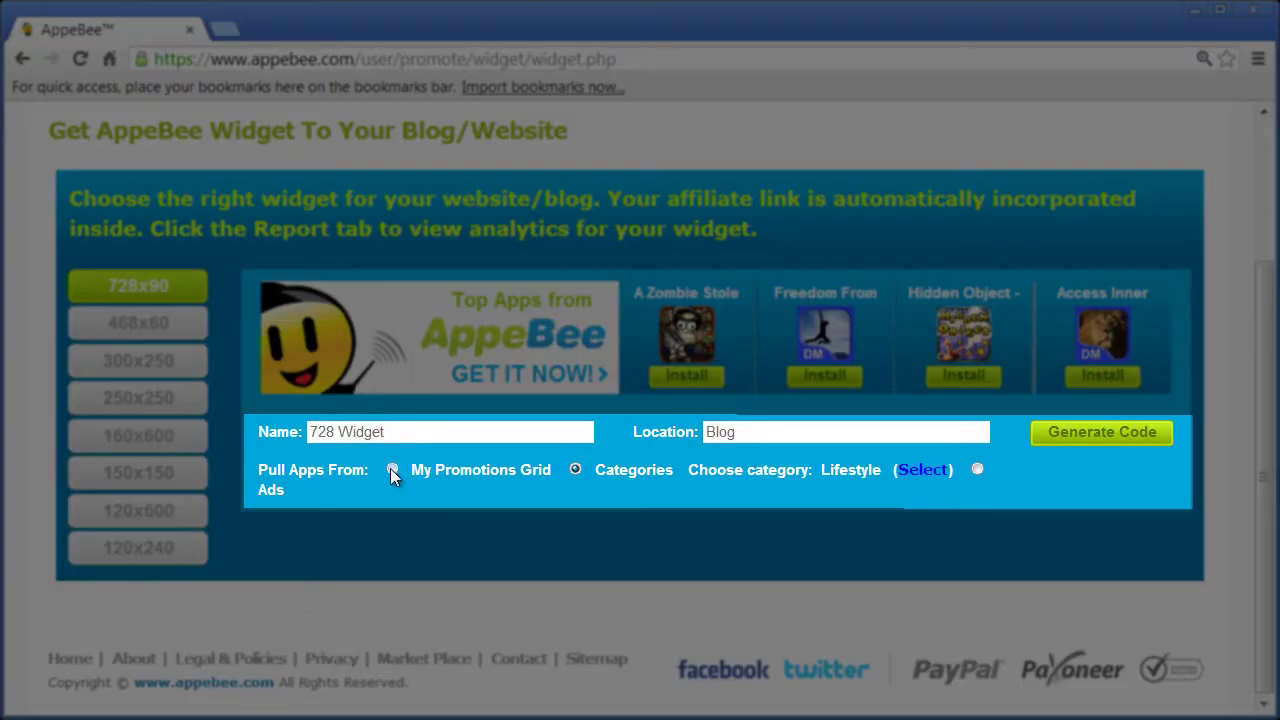
left_click(391, 469)
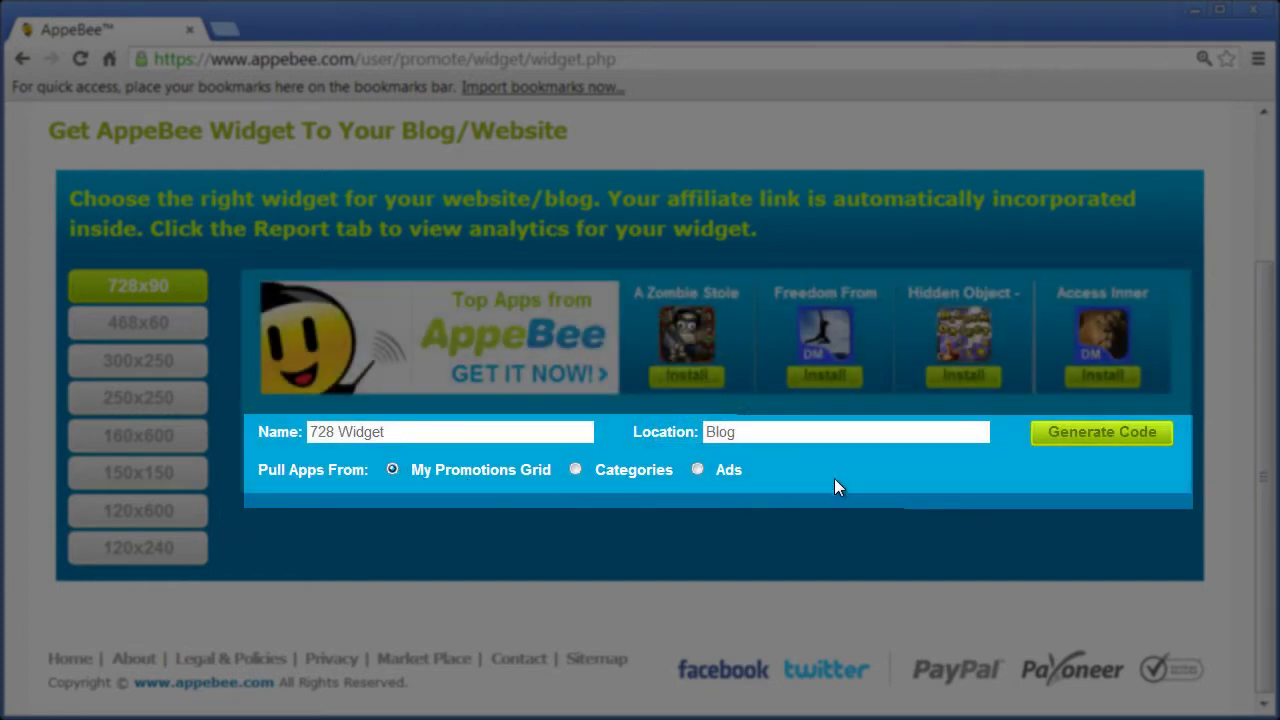
left_click(1063, 437)
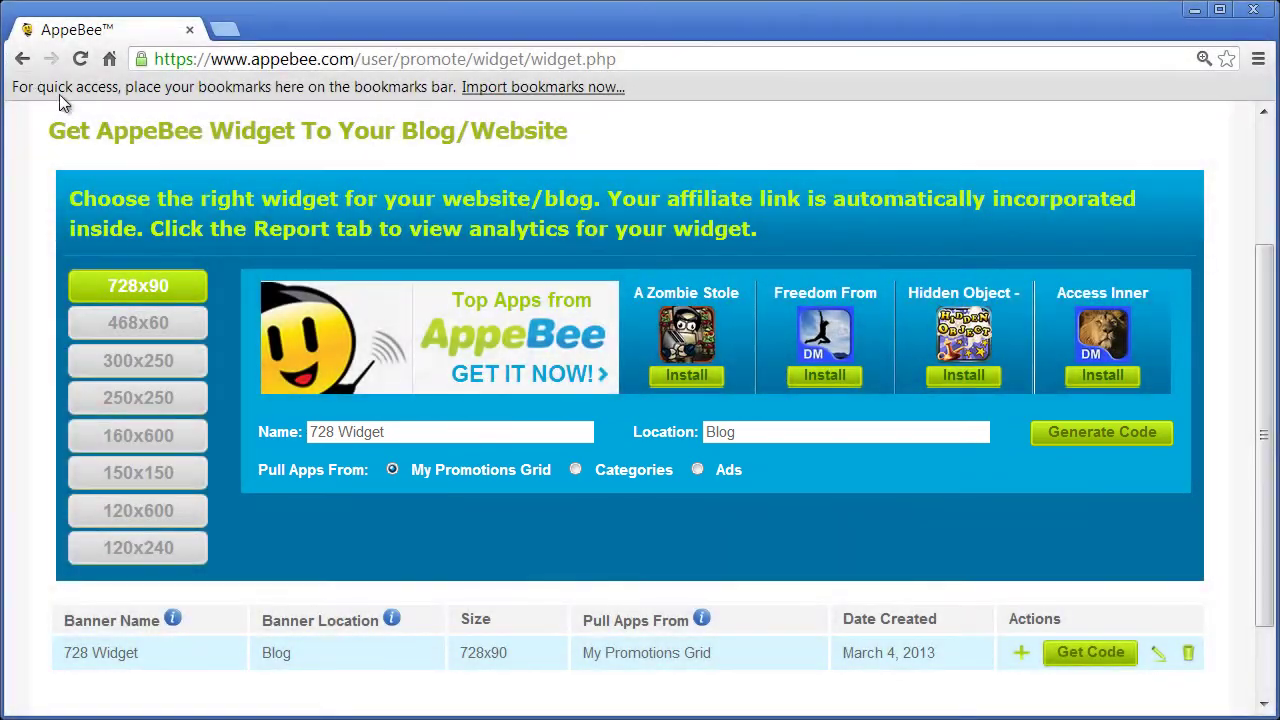
- Open OCP Settings under Promotion Center and scroll through its empty settings page
scroll(157, 194, "up", 2)
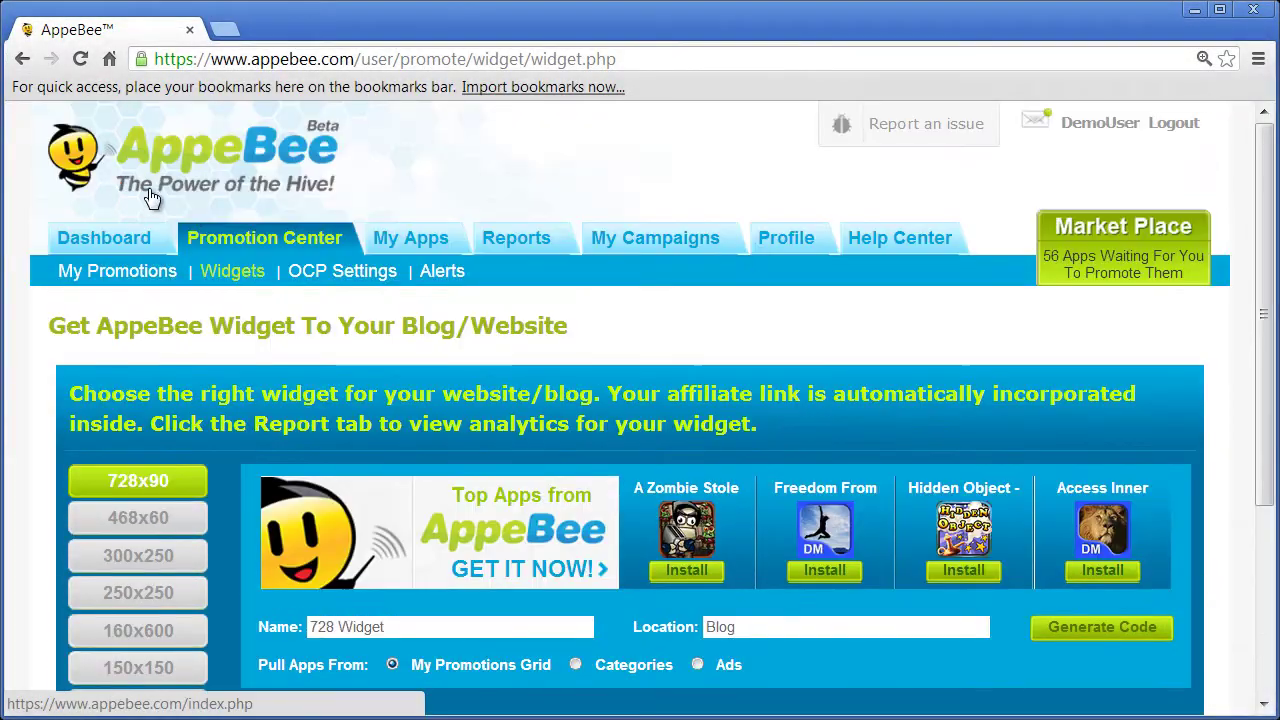
left_click(355, 274)
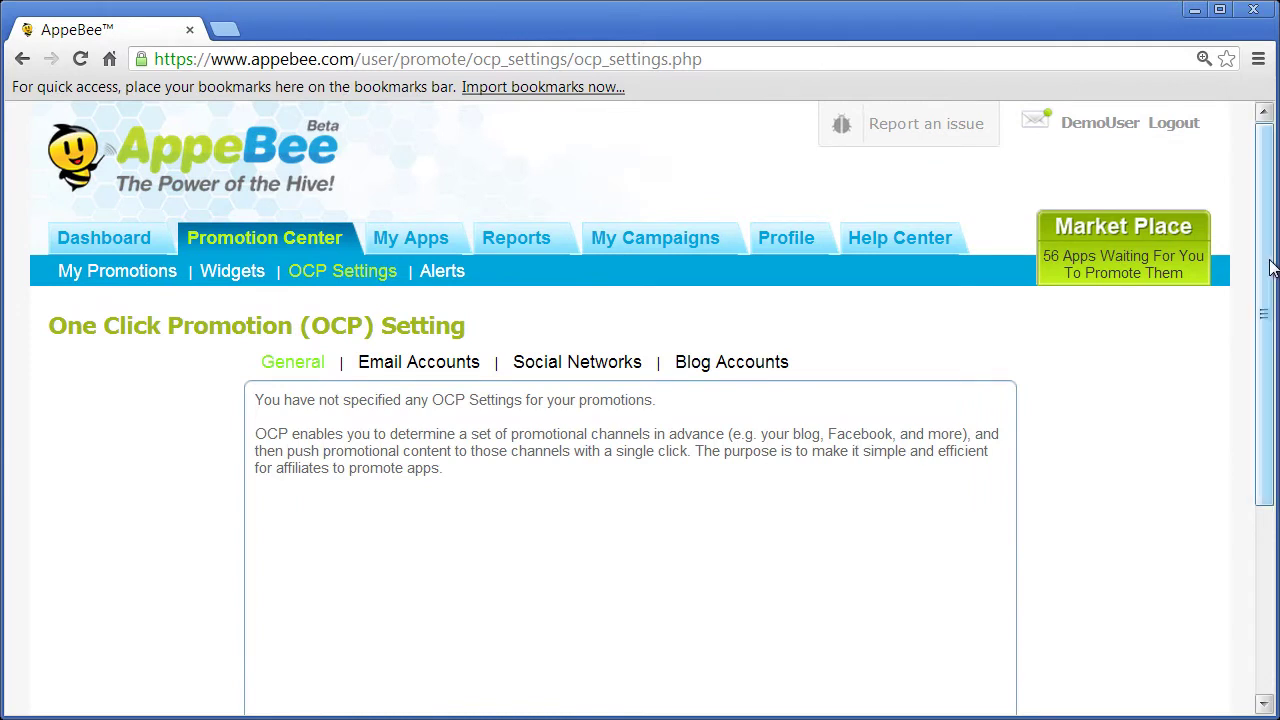
left_click_drag(1271, 271, 1279, 402)
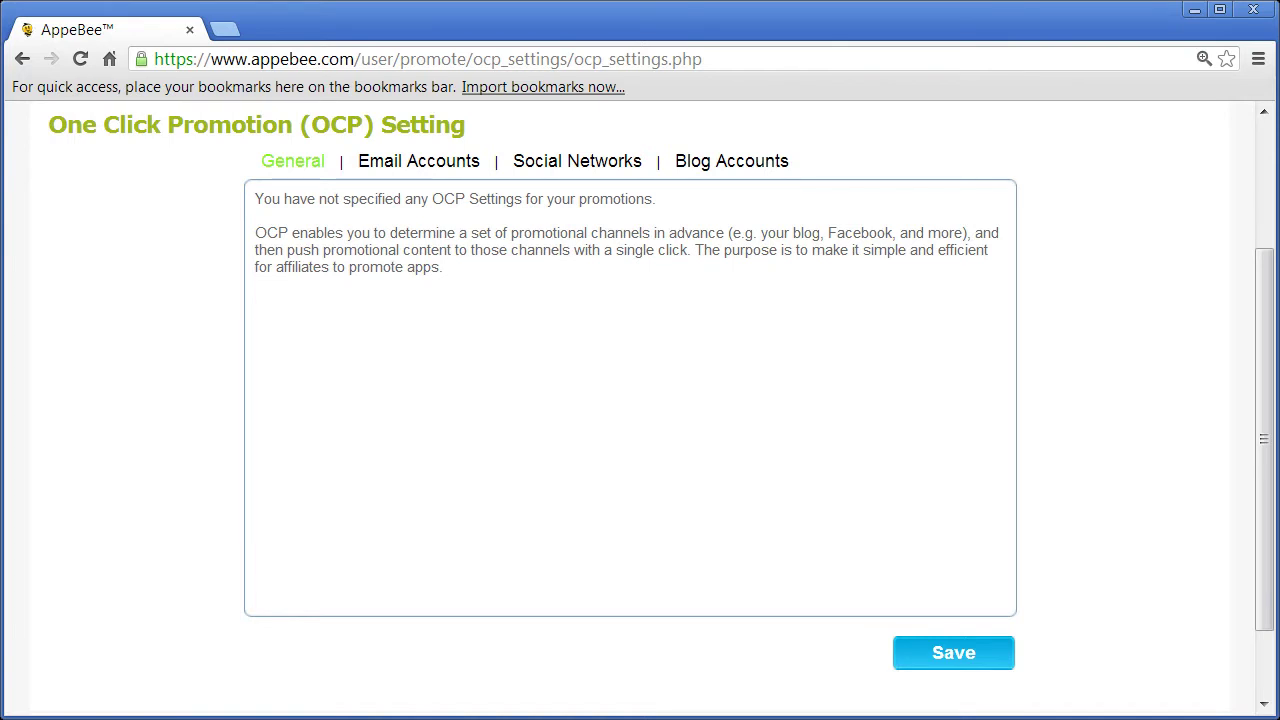
- Add a Gmail address and its password as a new OCP email account
left_click(422, 167)
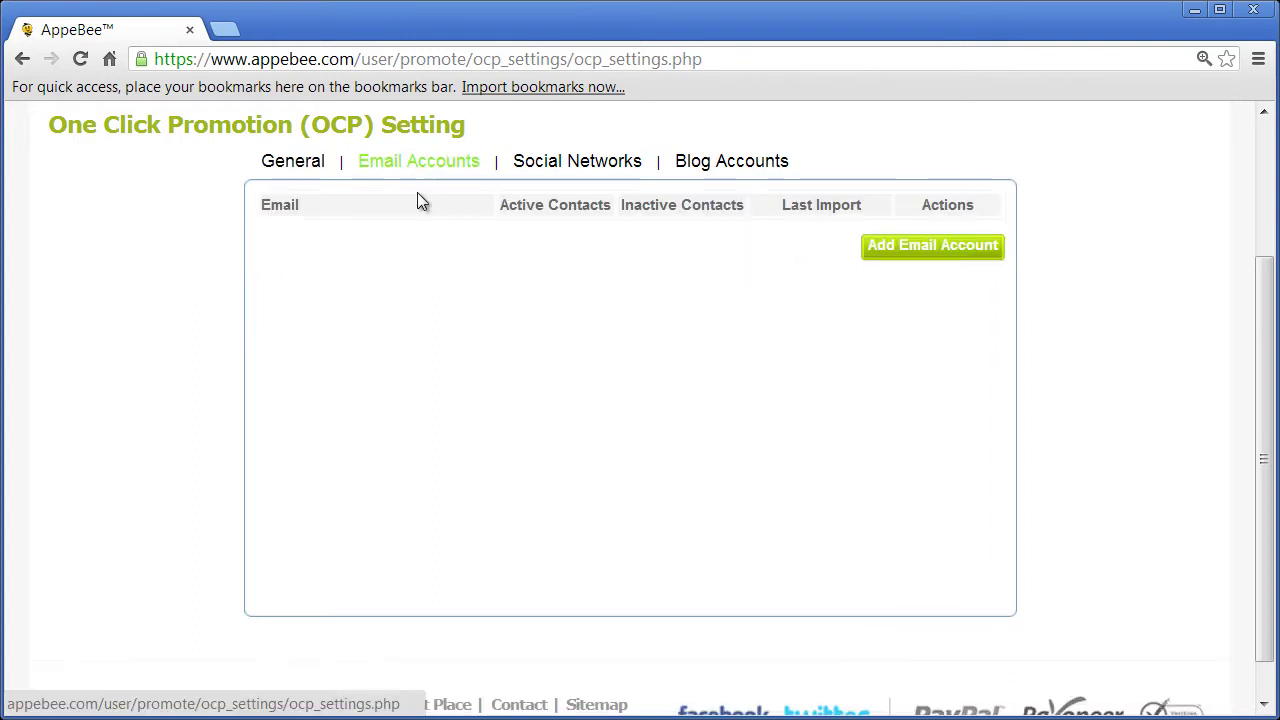
left_click(896, 250)
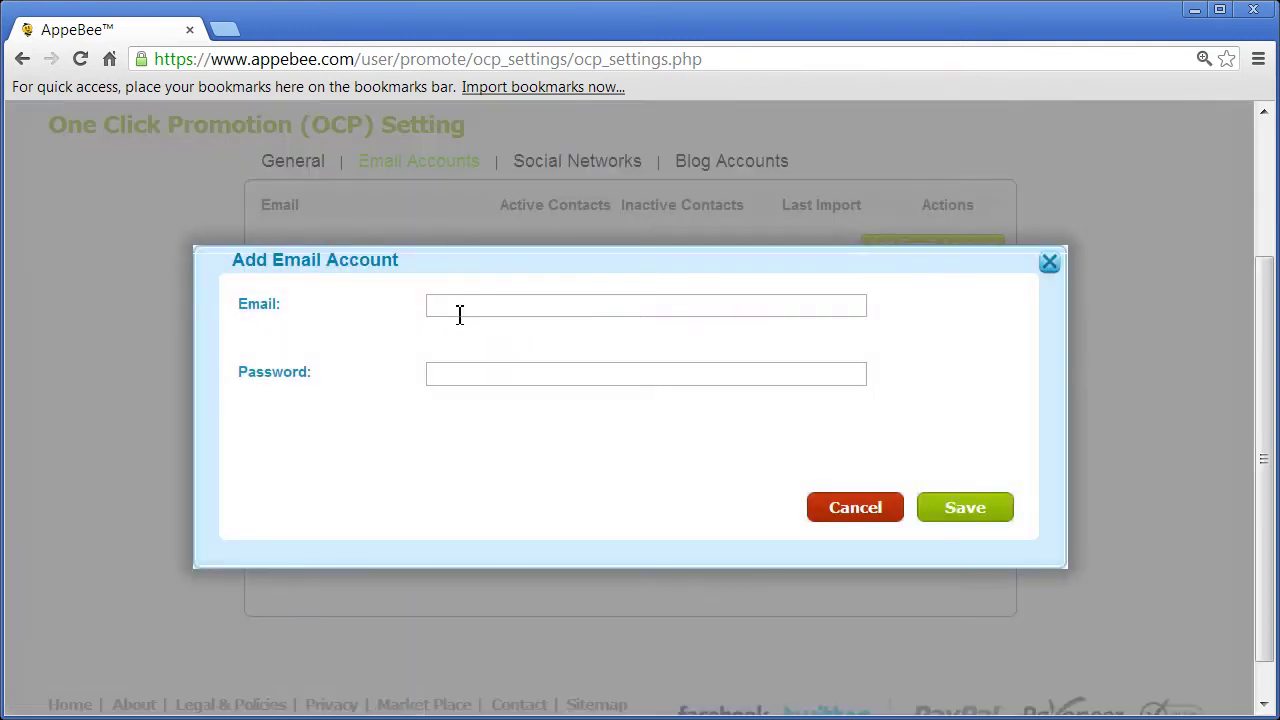
left_click(459, 314)
left_click(529, 304)
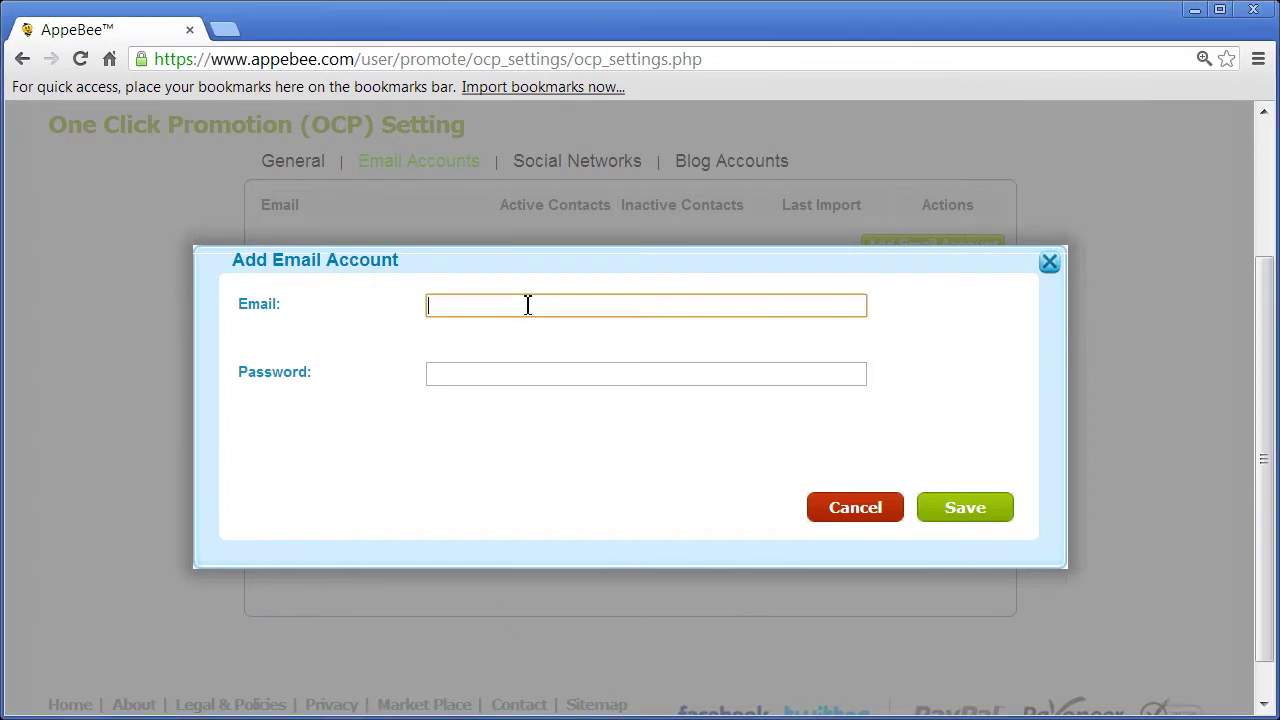
key("Tab")
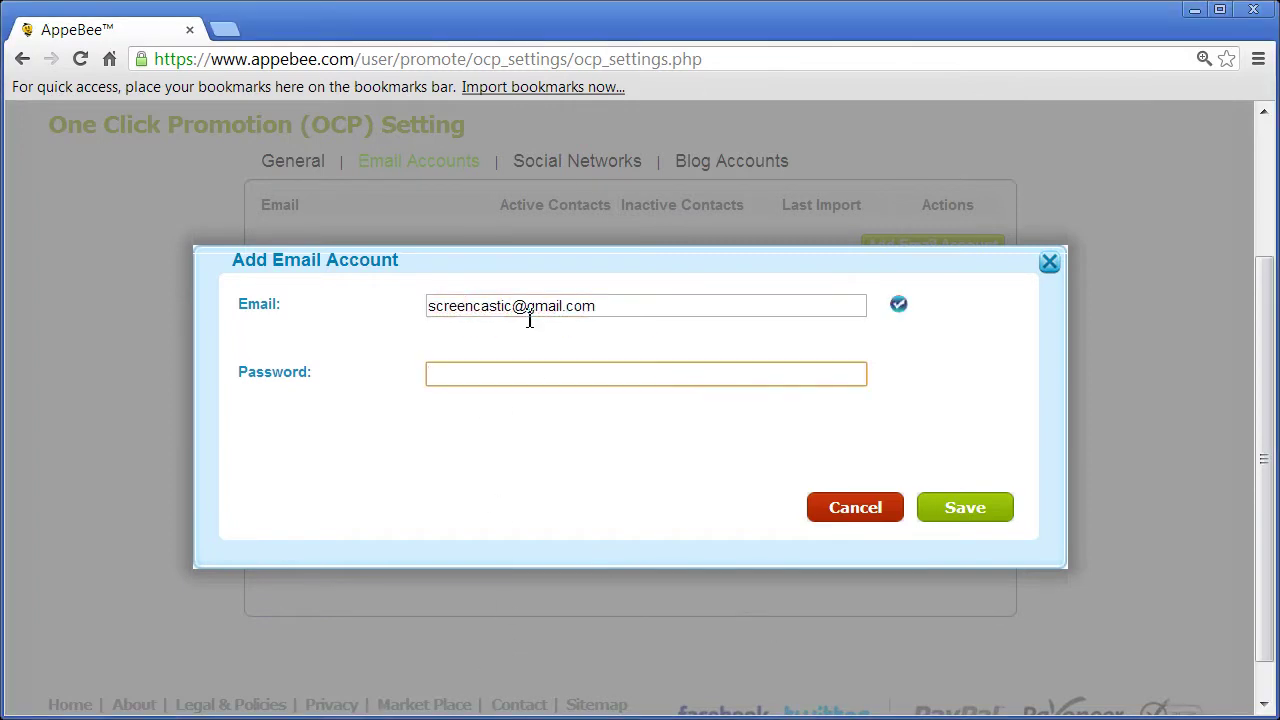
type("*********")
key("Return")
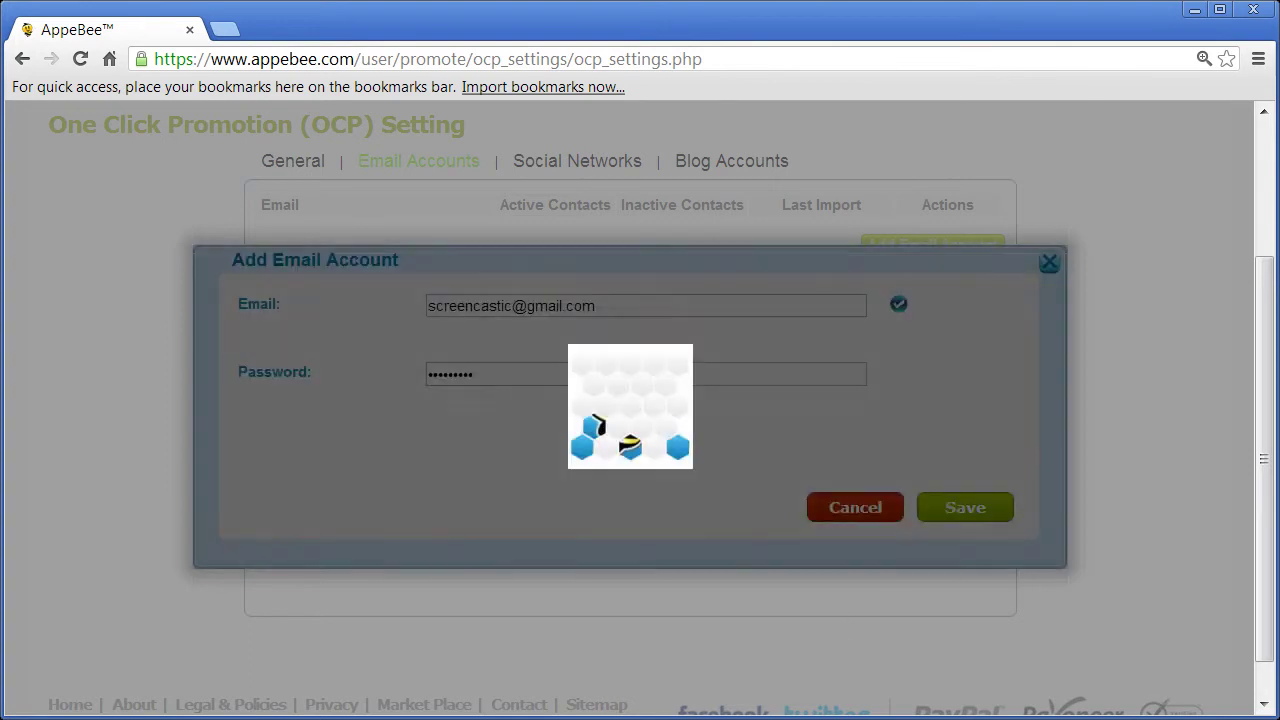
left_click(716, 400)
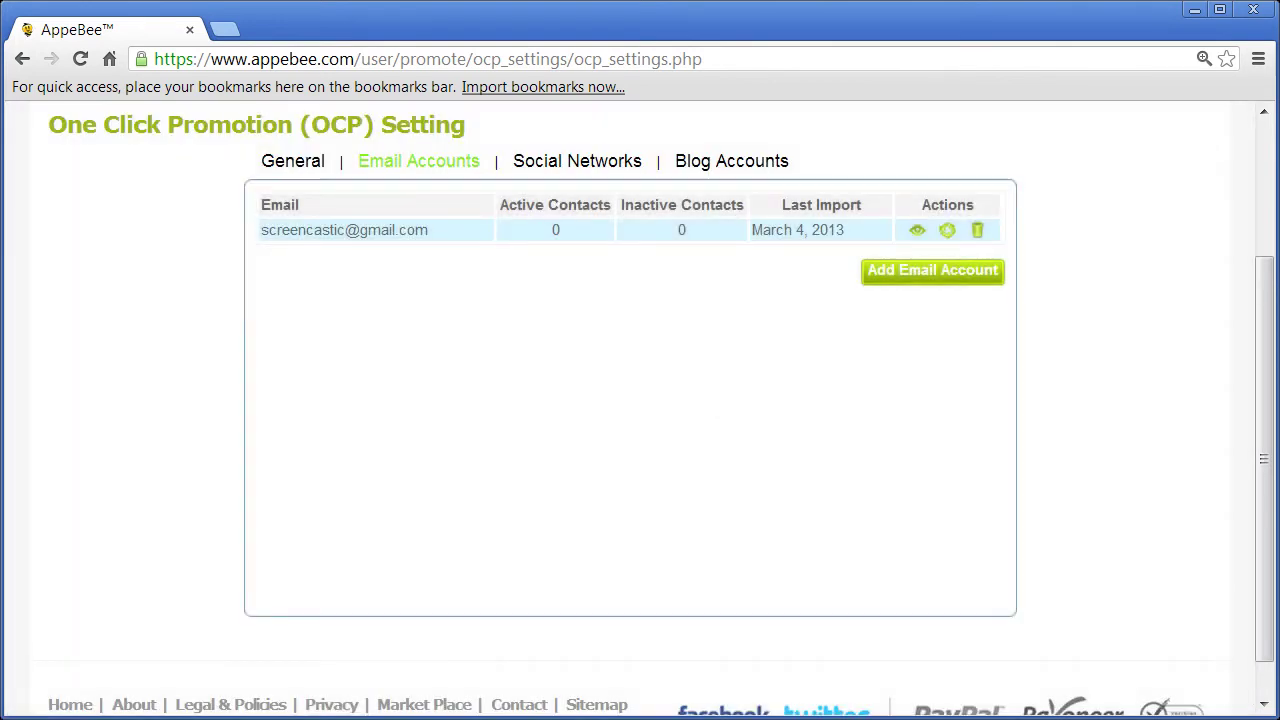
- Add a social network of type Facebook and continue to the Facebook login page
left_click(577, 163)
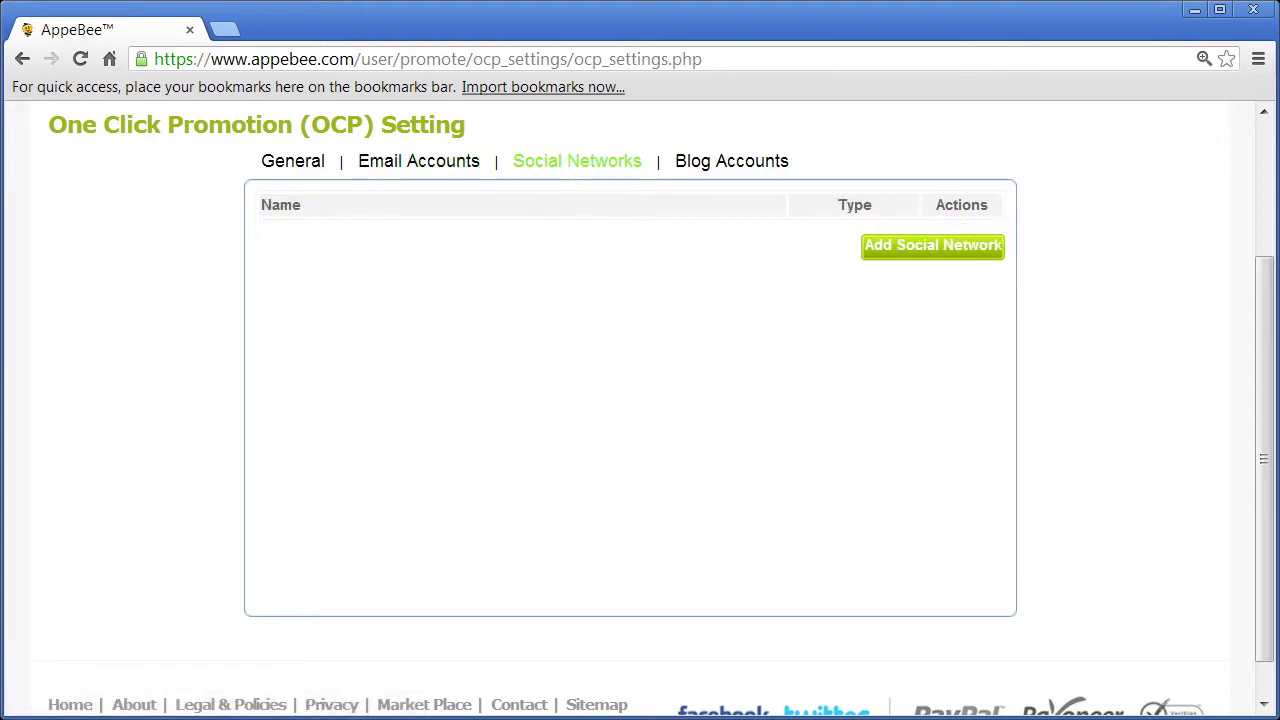
left_click(903, 250)
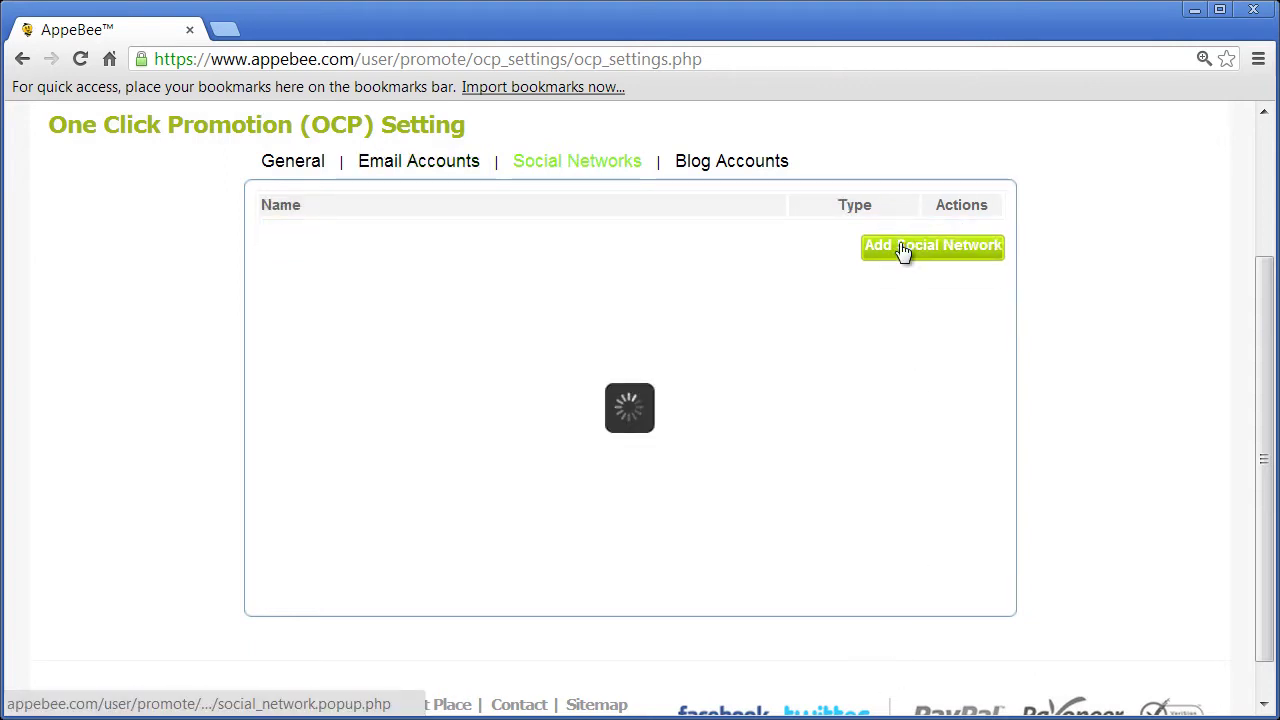
left_click(527, 356)
left_click(526, 354)
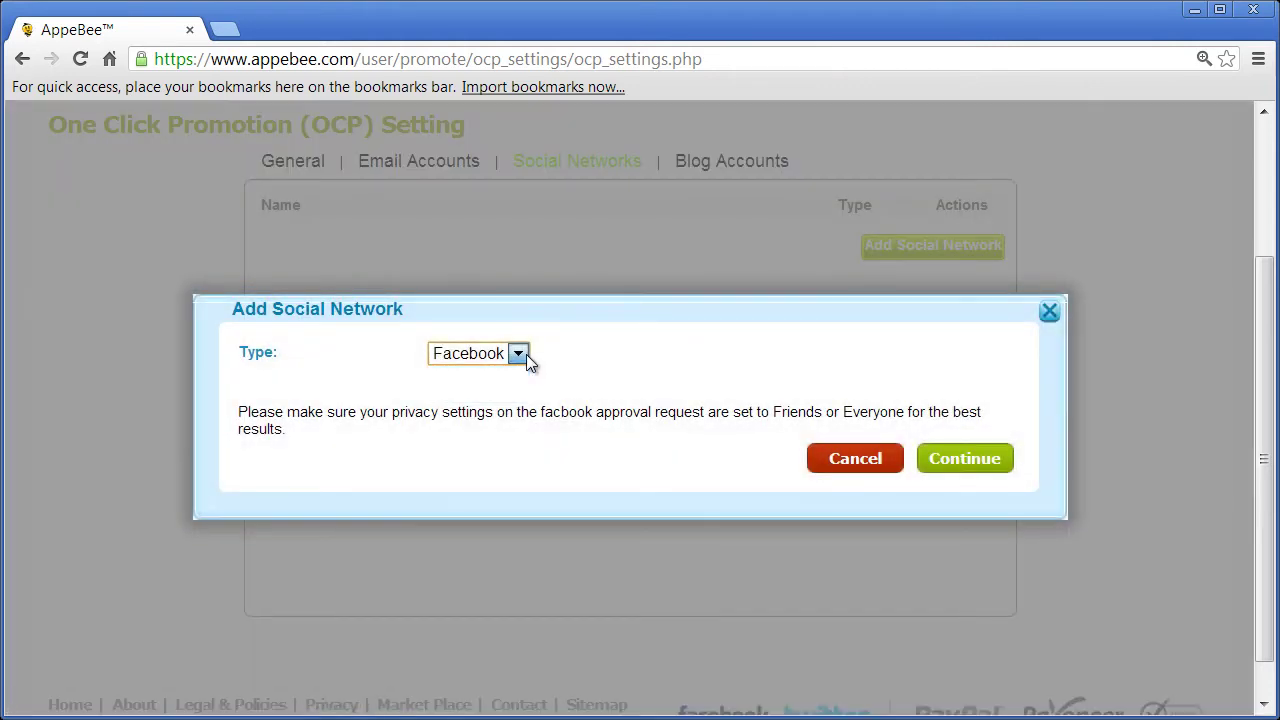
left_click(976, 455)
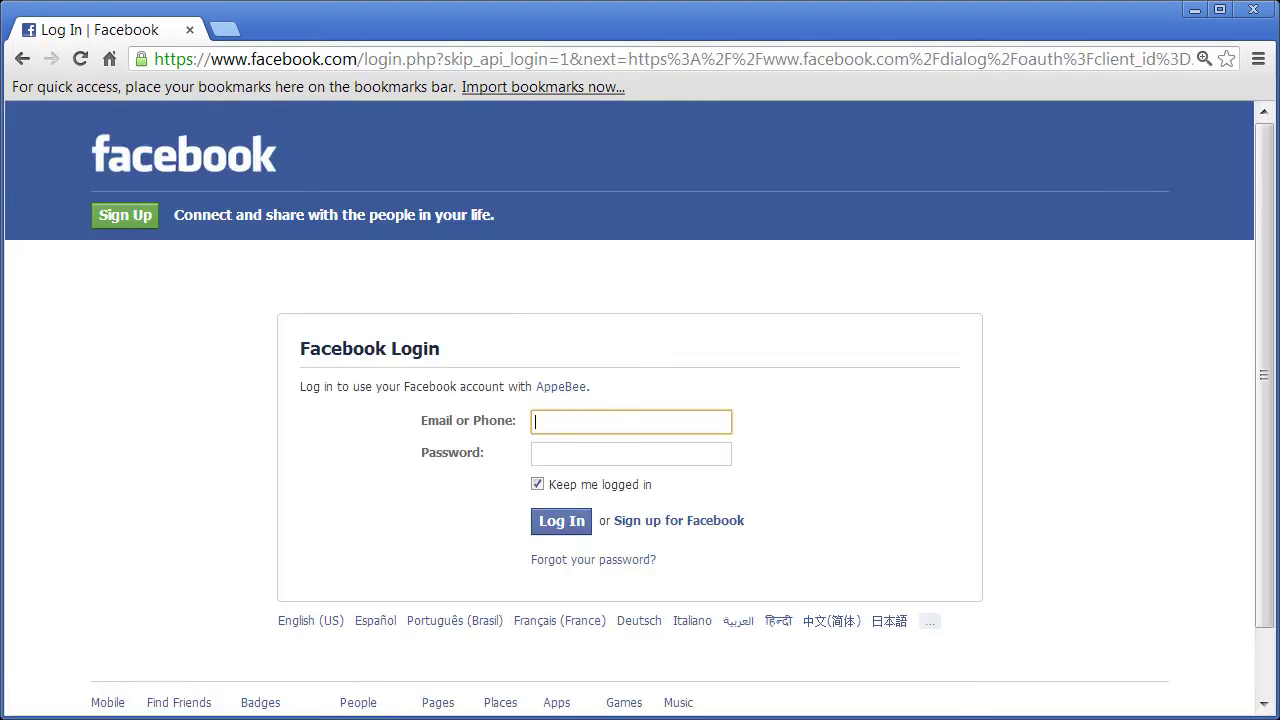
- Sign in to Facebook, allow AppeBee to post, and save the network as 'Facebook'
key("Tab")
type("***********")
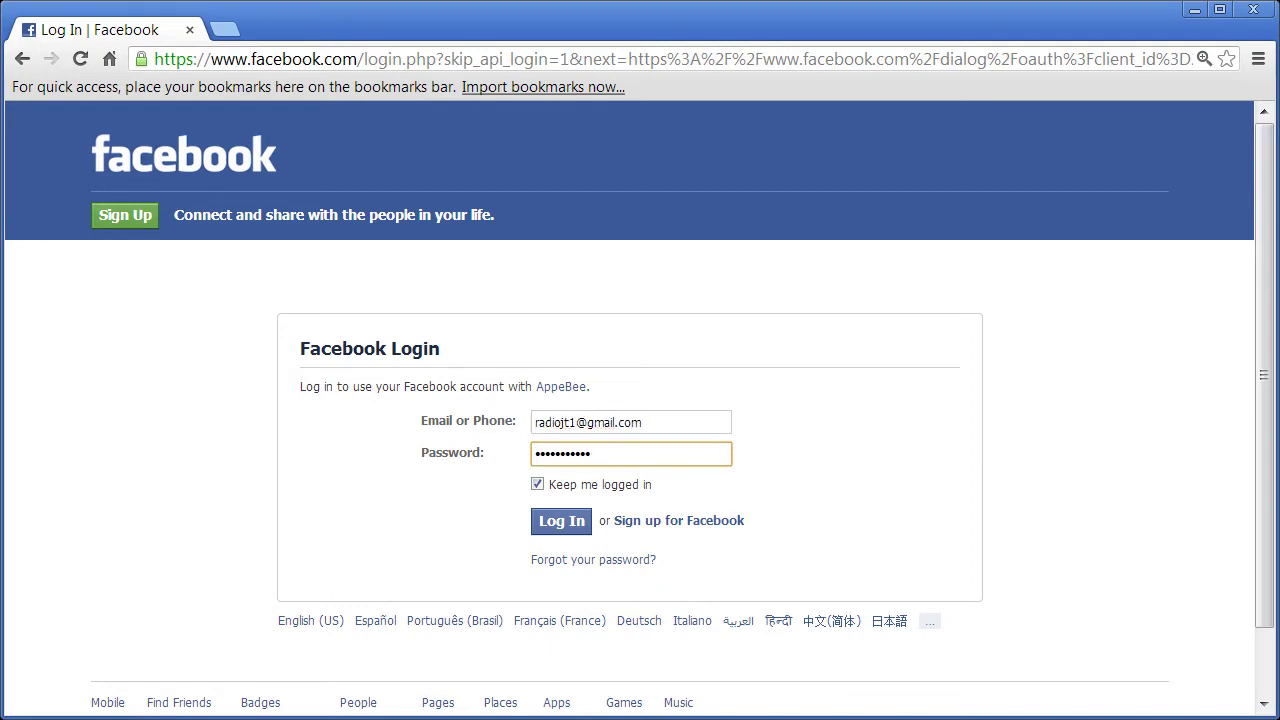
left_click(537, 484)
left_click(552, 525)
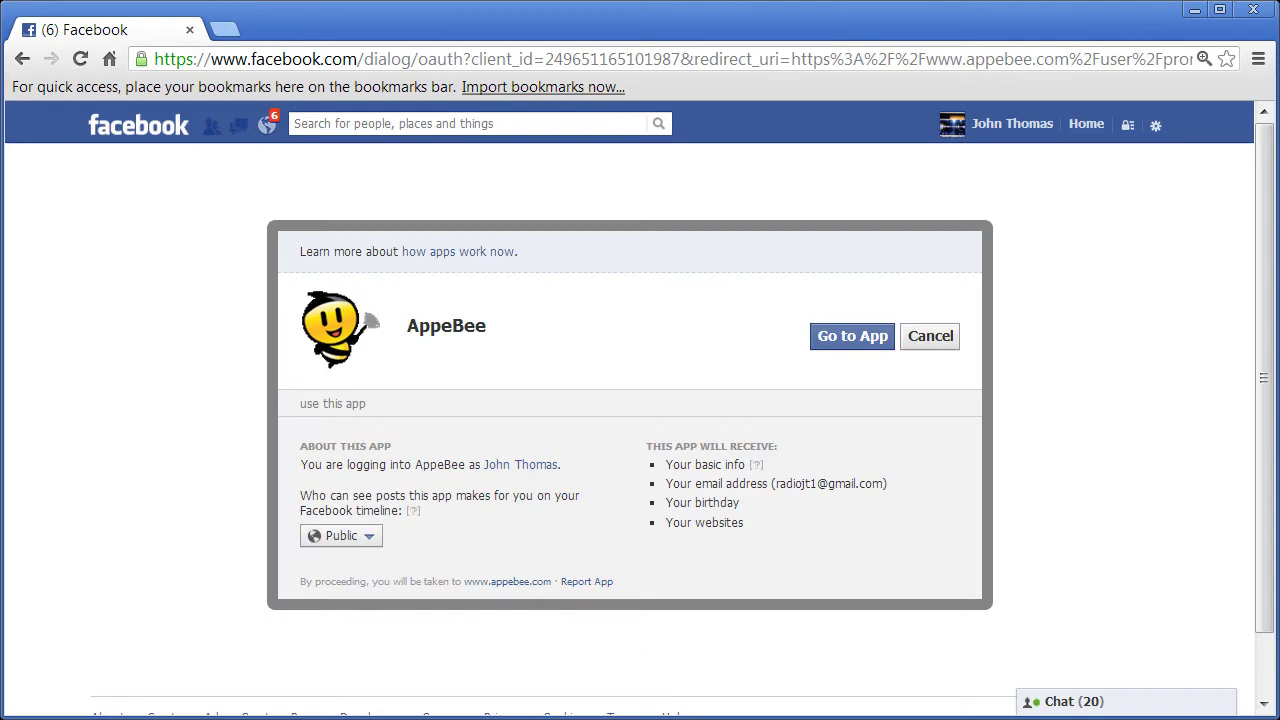
left_click(851, 336)
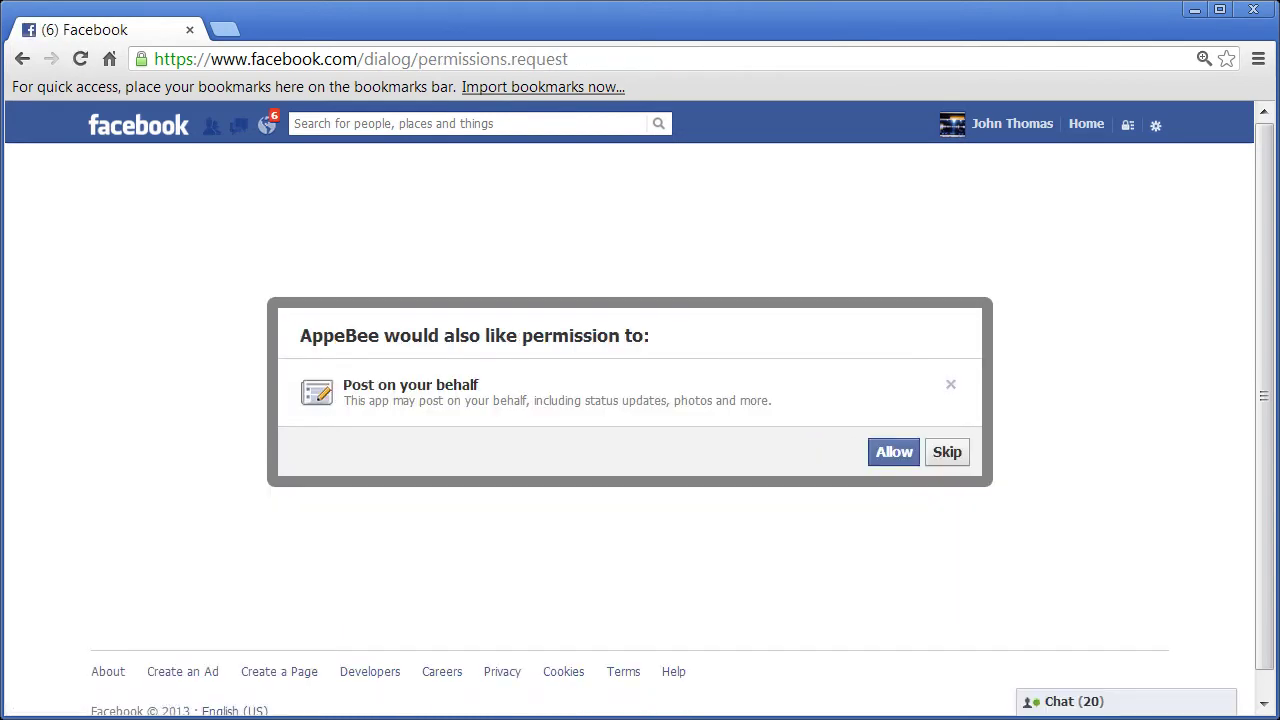
left_click(894, 452)
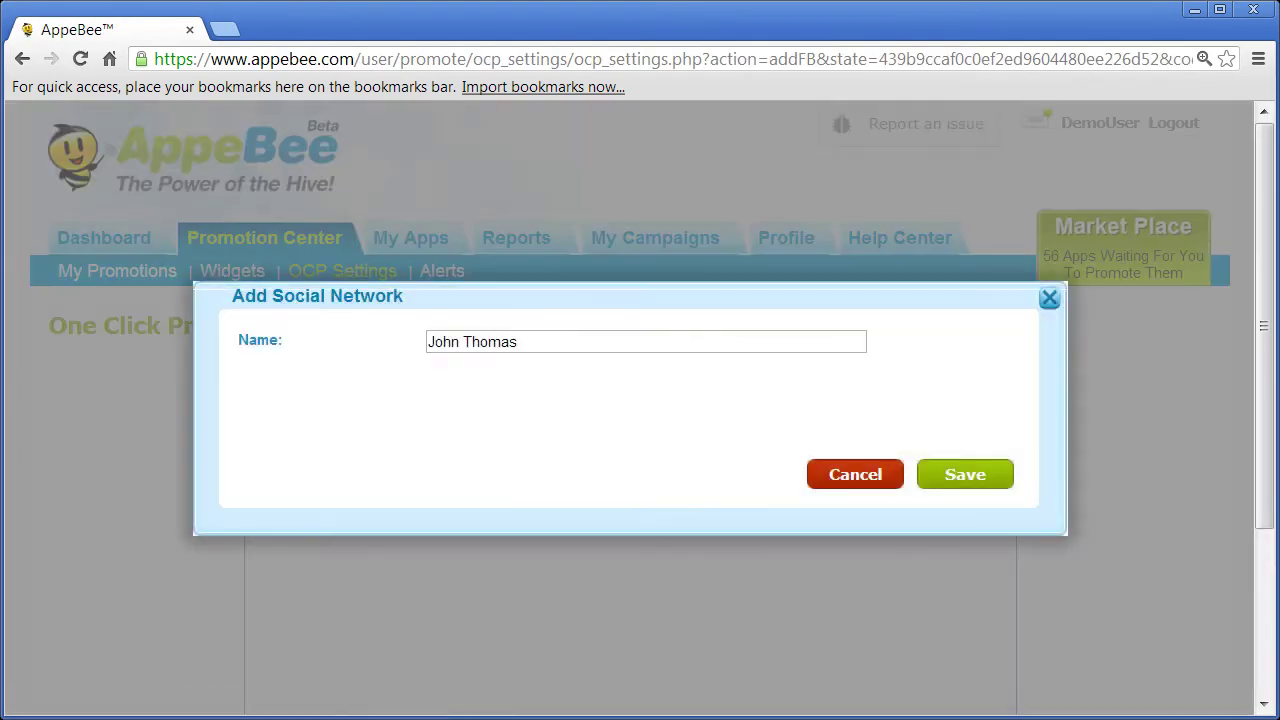
left_click(549, 341)
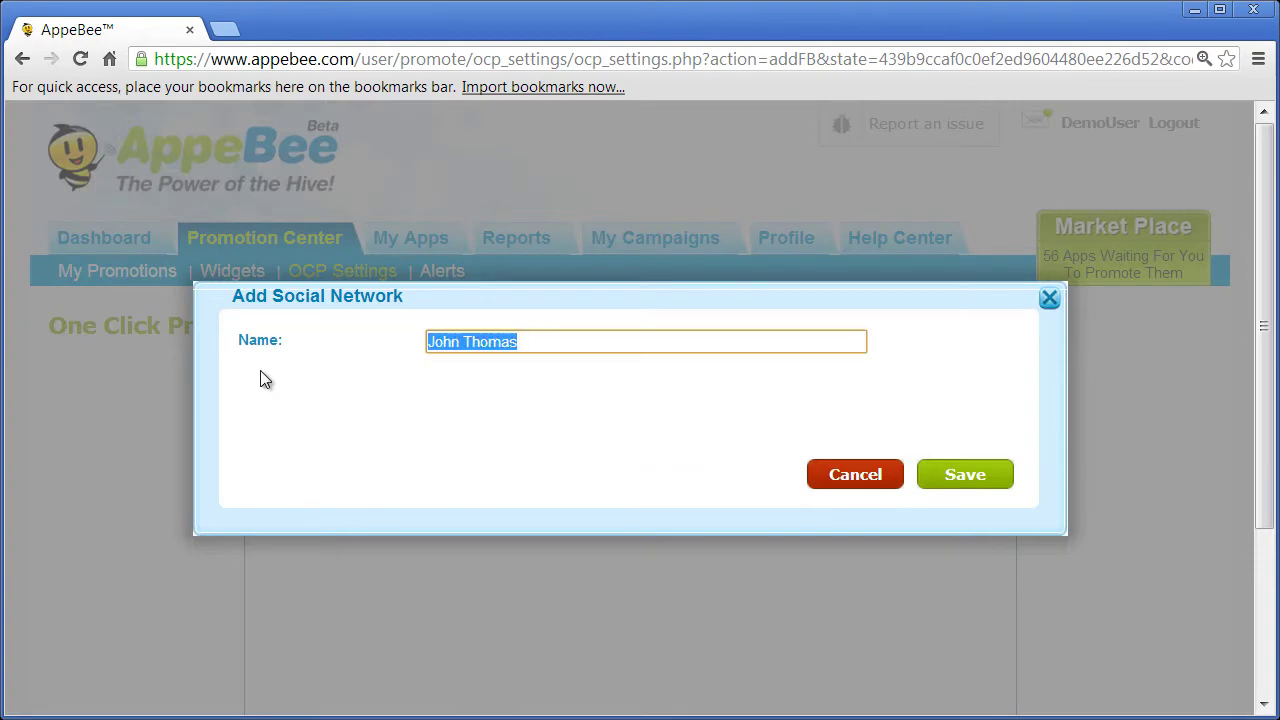
type("Facebook")
key("Return")
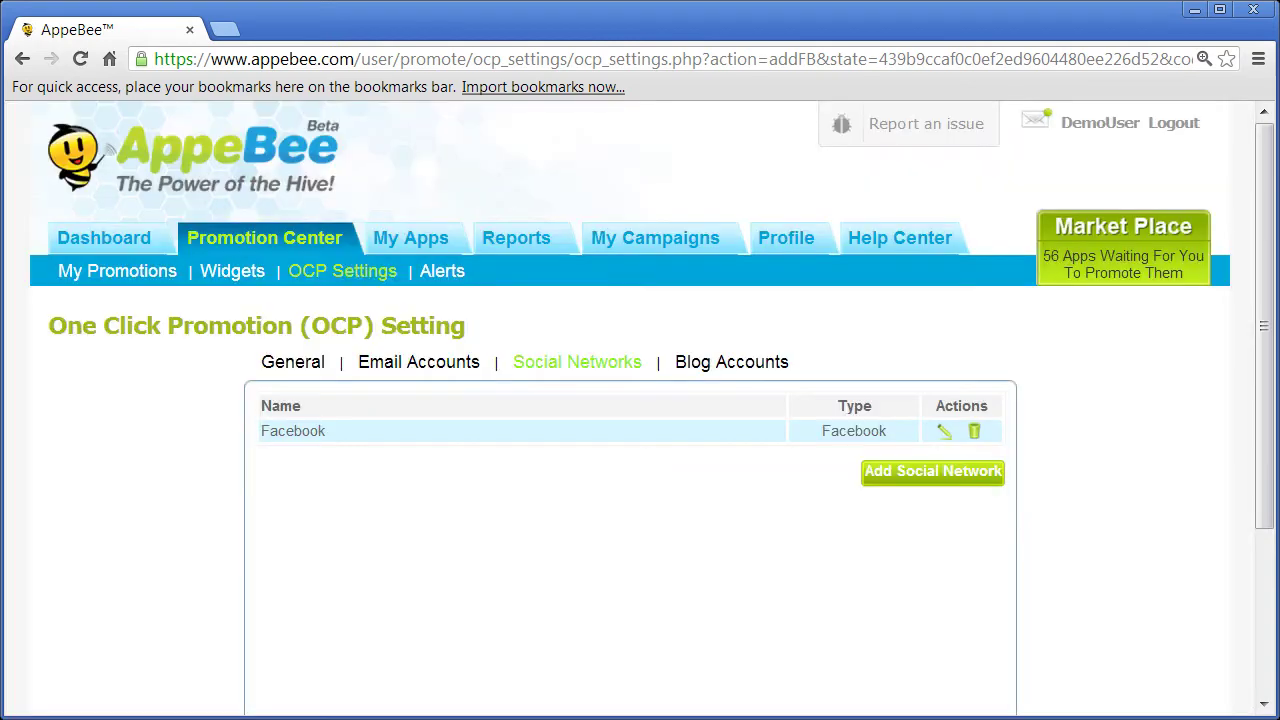
- Add a Twitter network, sign in to authorize AppeBee, and save it as 'Twitter'
left_click(934, 469)
key("Down")
left_click(965, 459)
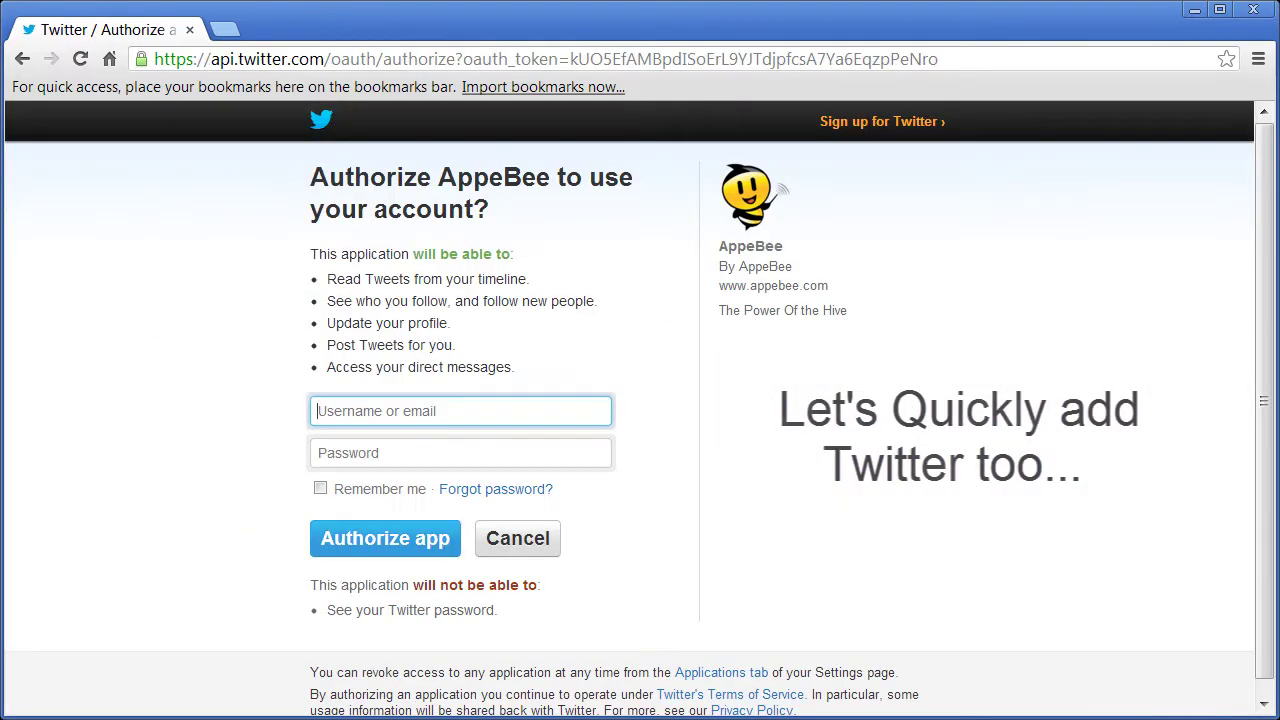
key("Tab")
type("•••••••••••")
key("Return")
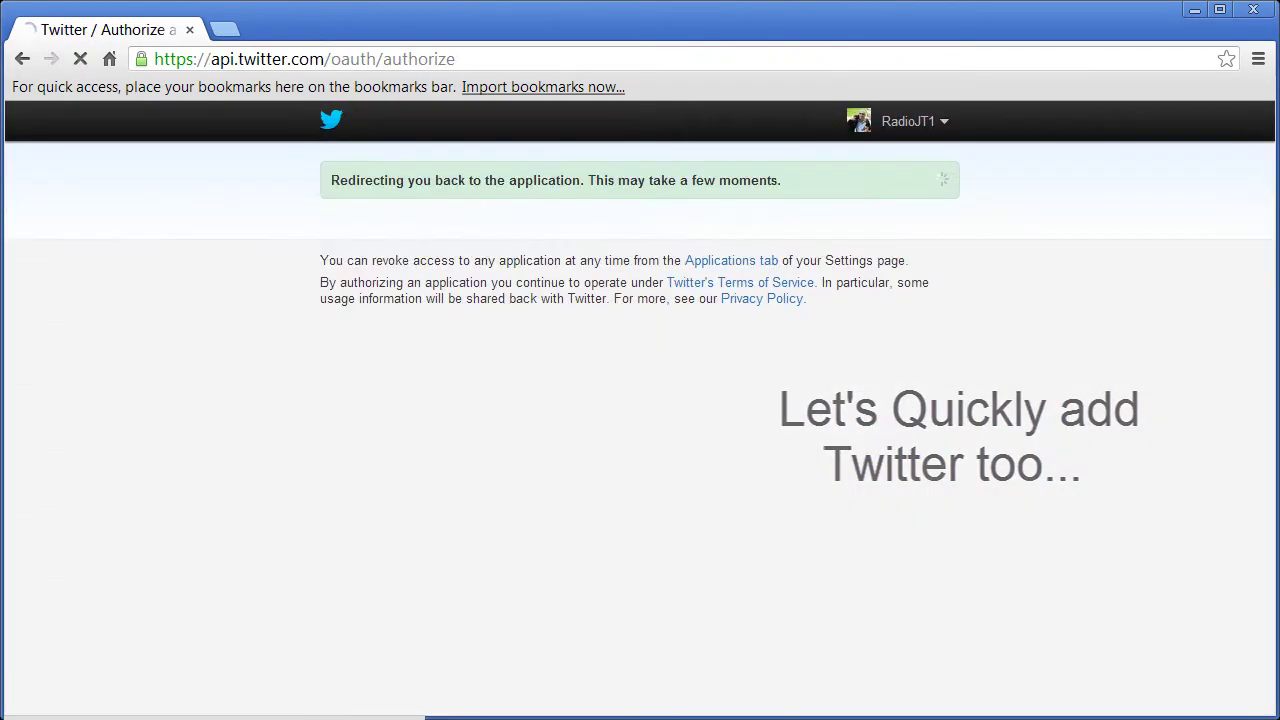
left_click(583, 337)
type("Twitter")
left_click(963, 470)
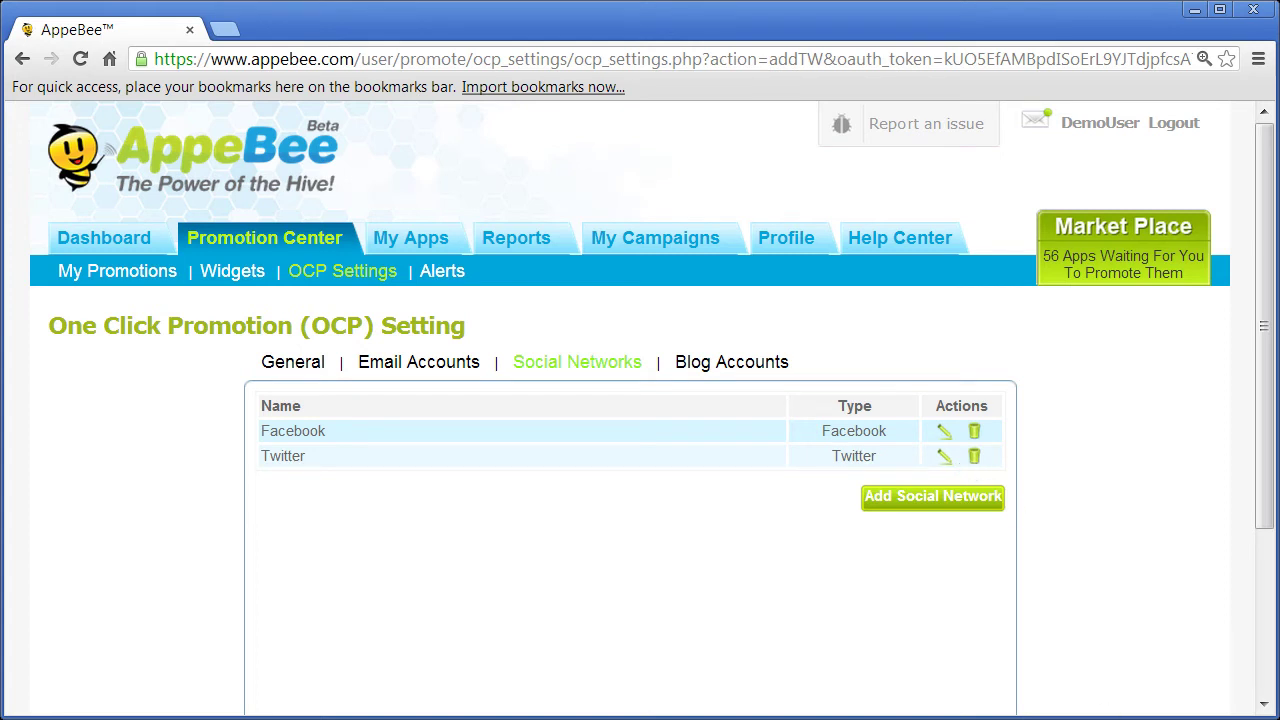
- Start a new blog account named screencastic.blogspot.com with type Blogger
left_click(737, 362)
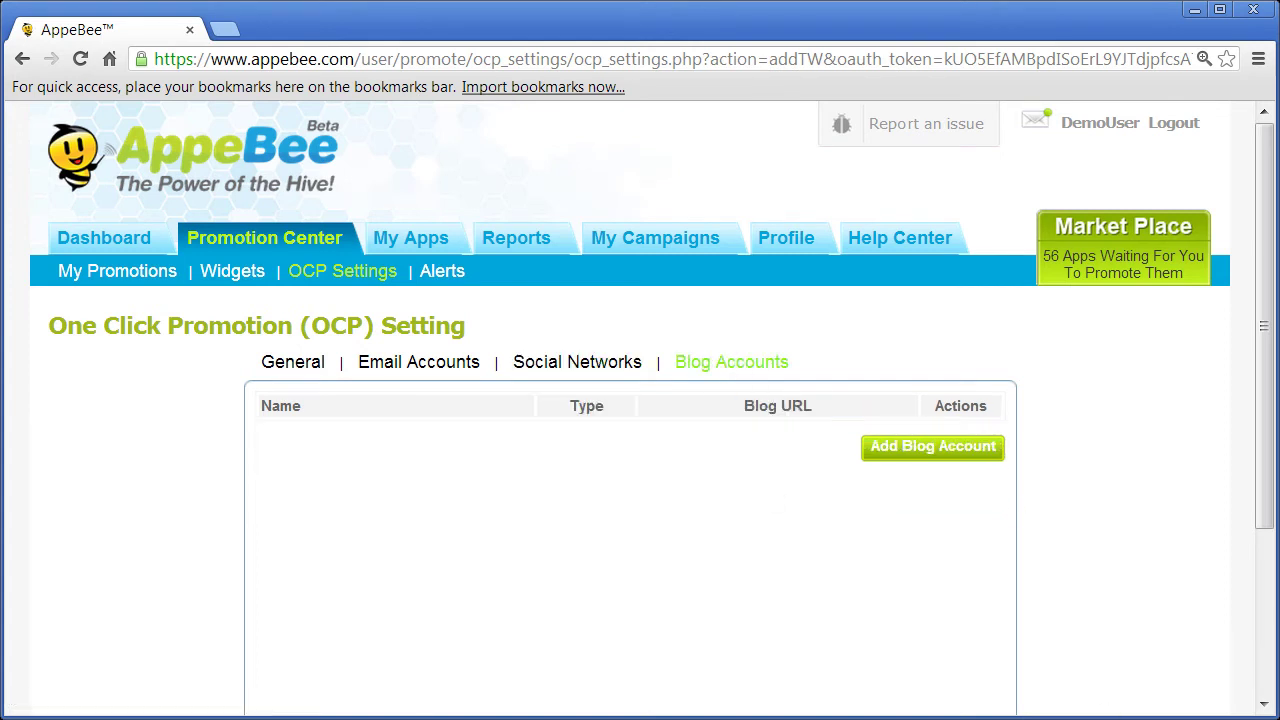
left_click(909, 446)
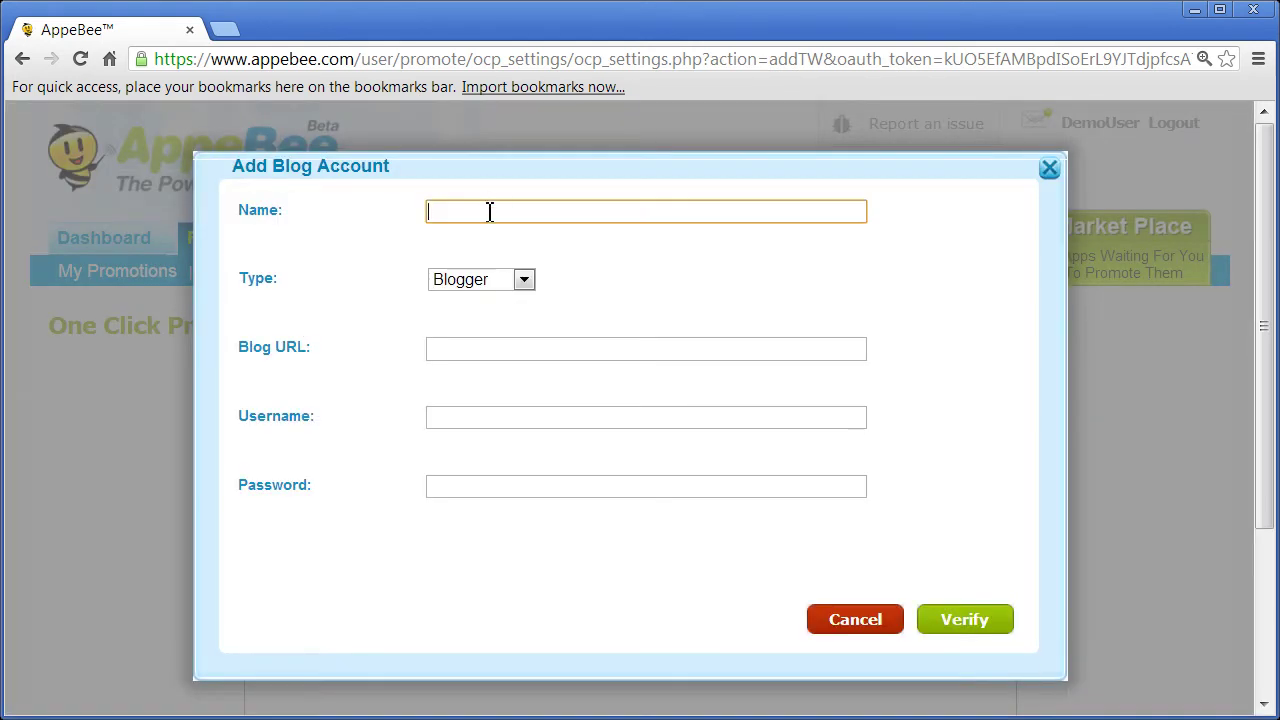
type("screencastic.")
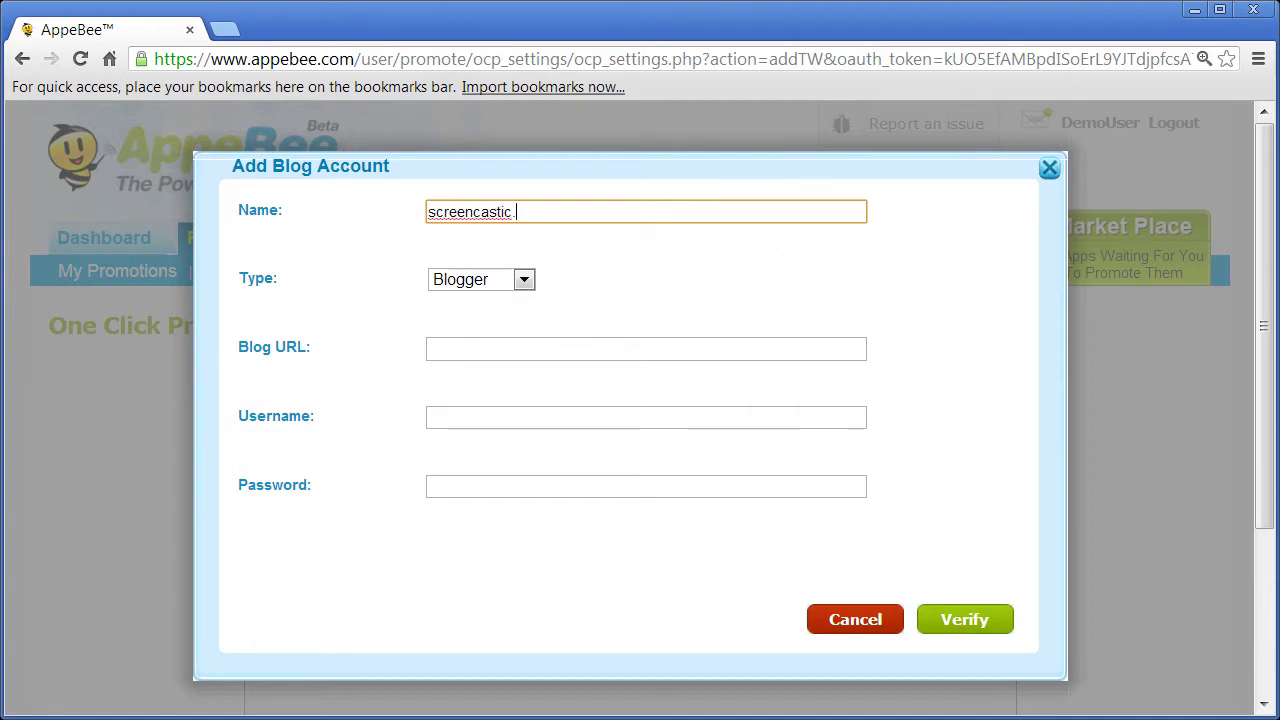
type("blogspot.com")
key("Tab")
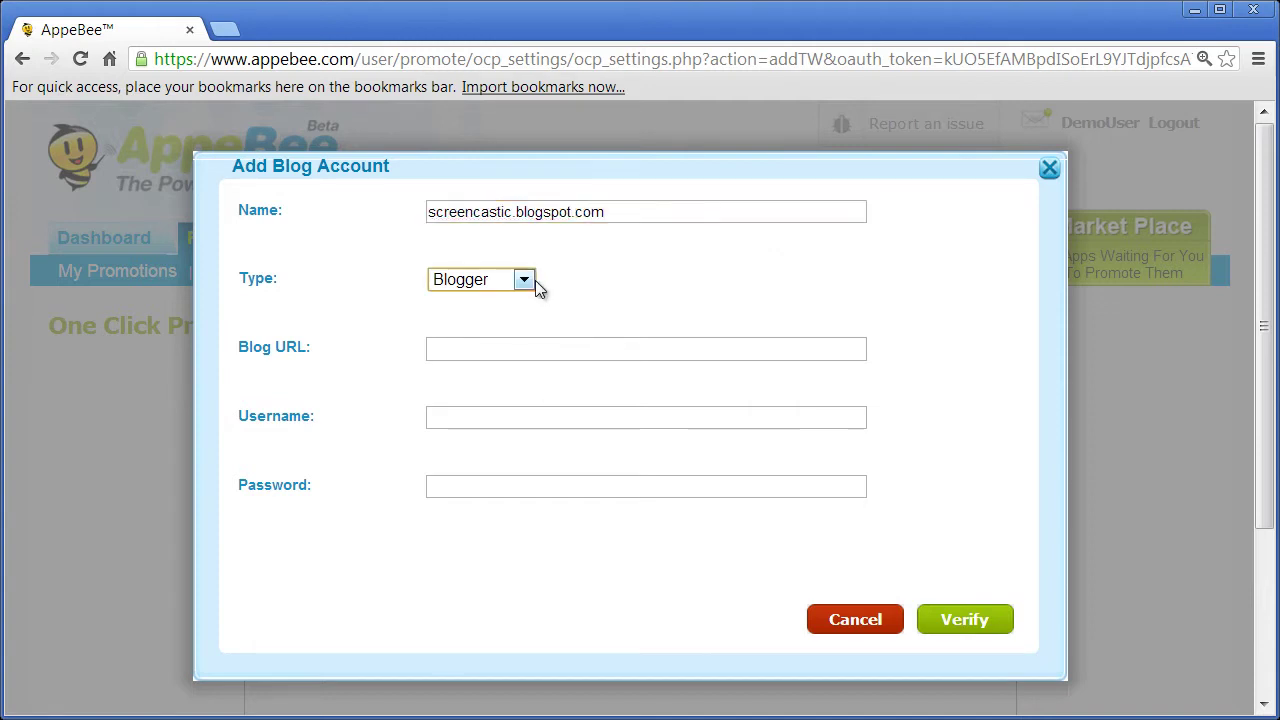
left_click(524, 282)
left_click(470, 302)
left_click(480, 350)
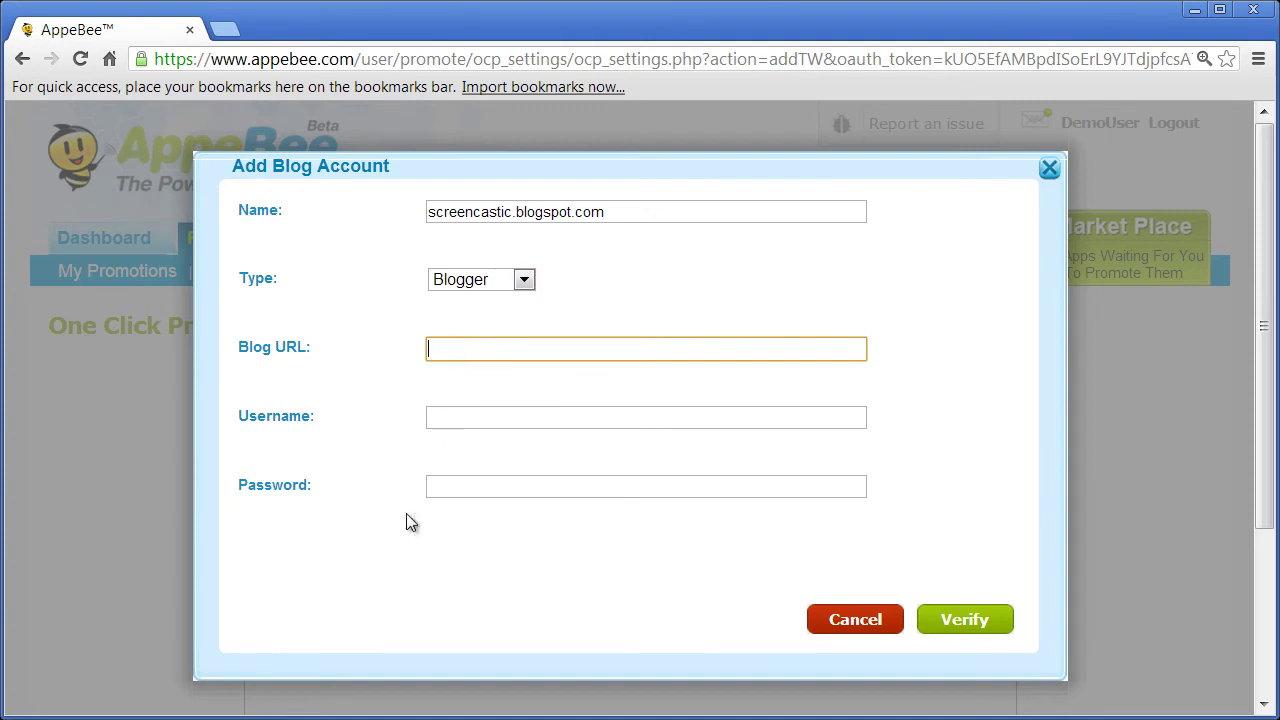
type("http://scree")
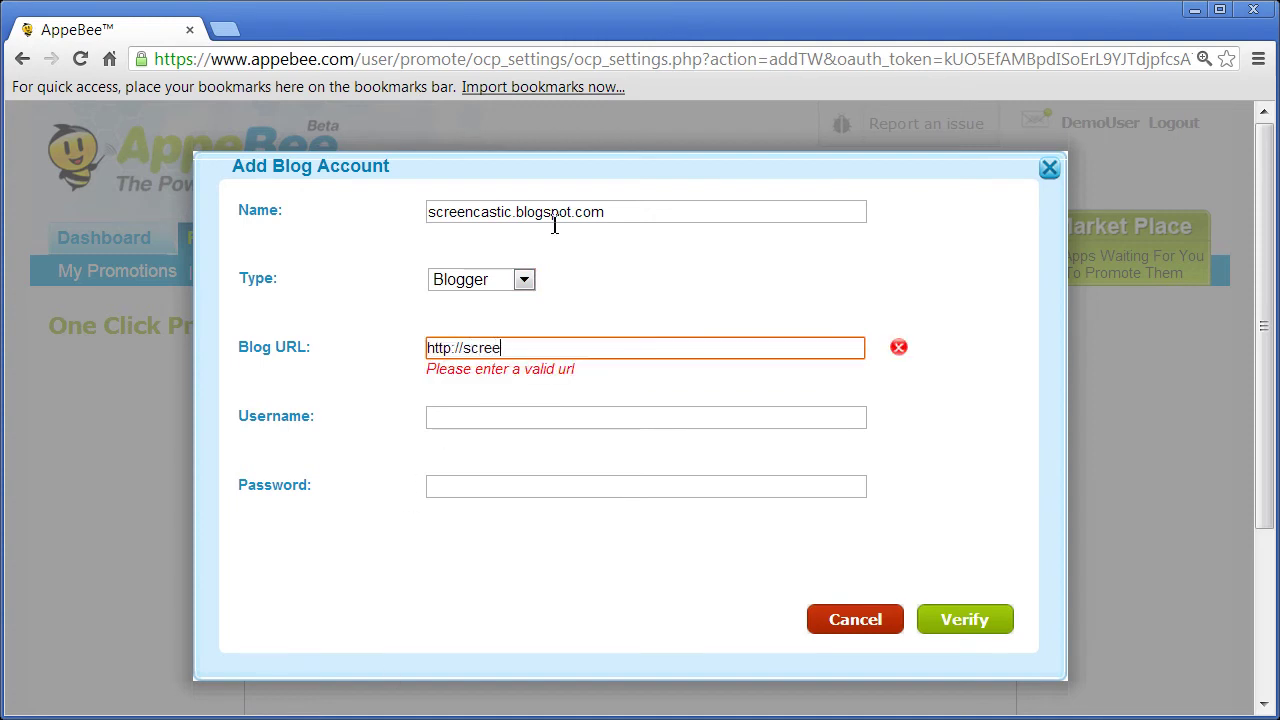
type("ncastic.blogspot.com")
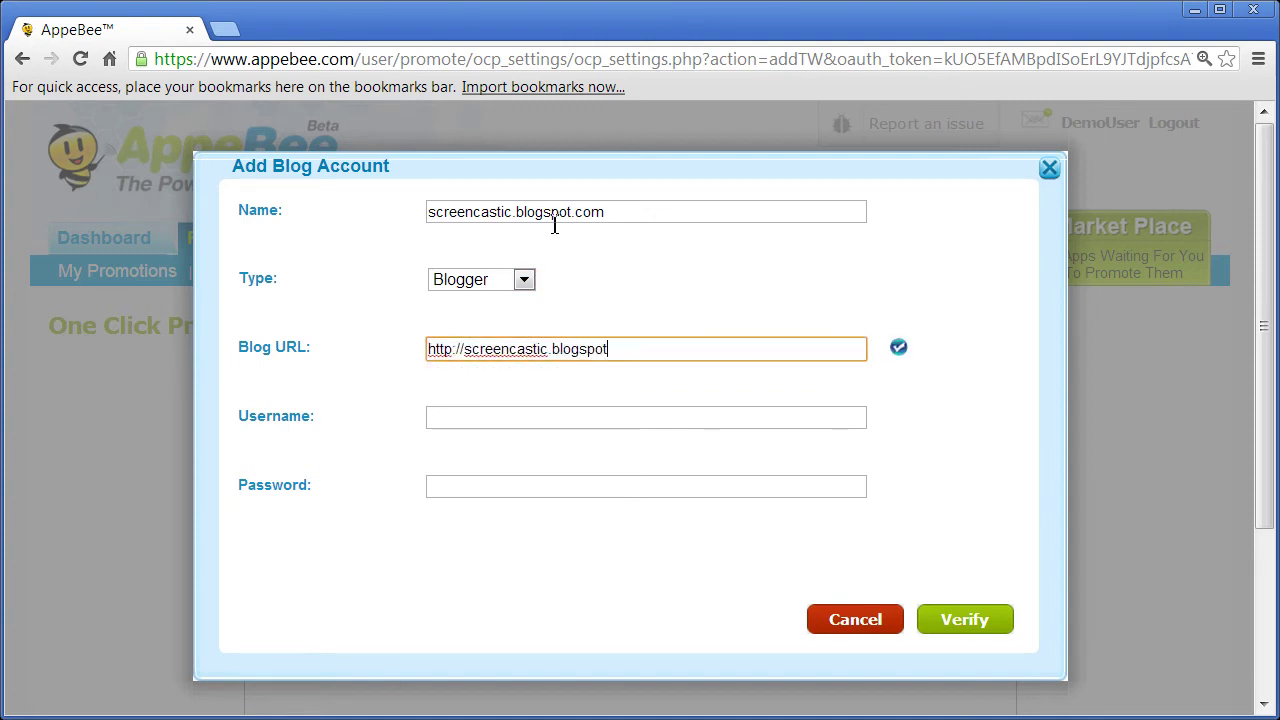
key("Tab")
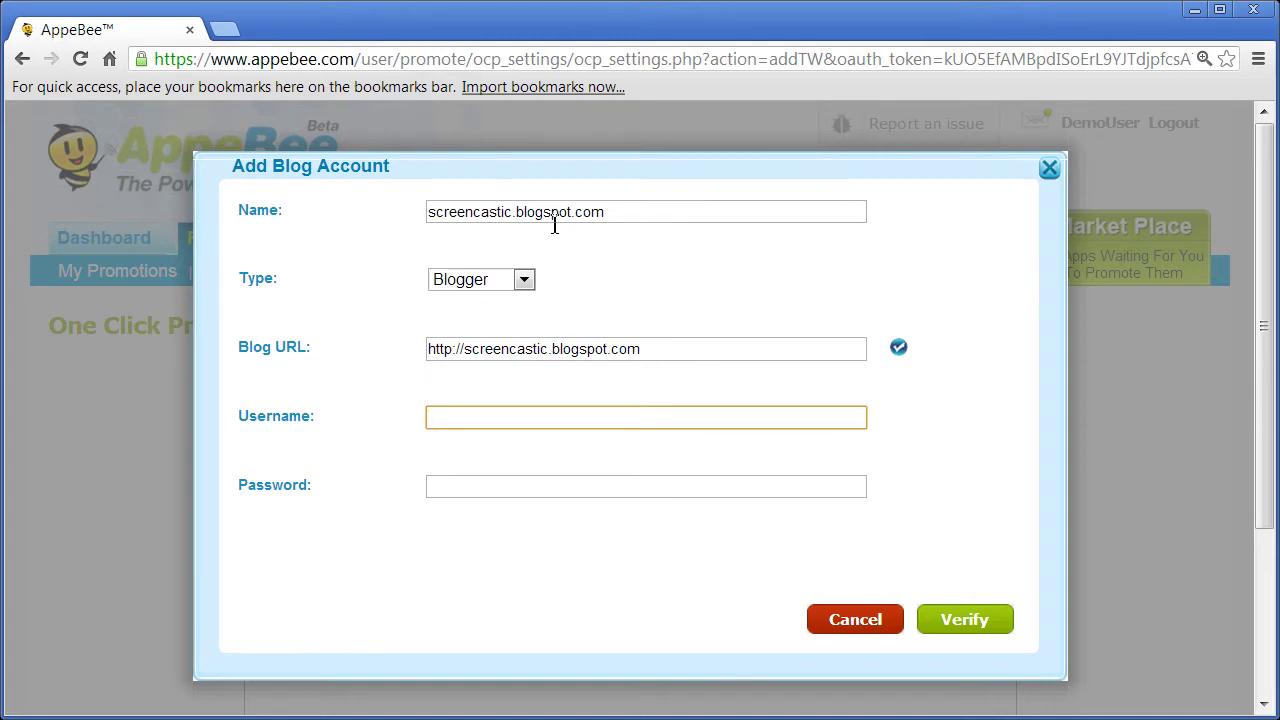
type("screencastic")
key("Tab")
type("•••••••••")
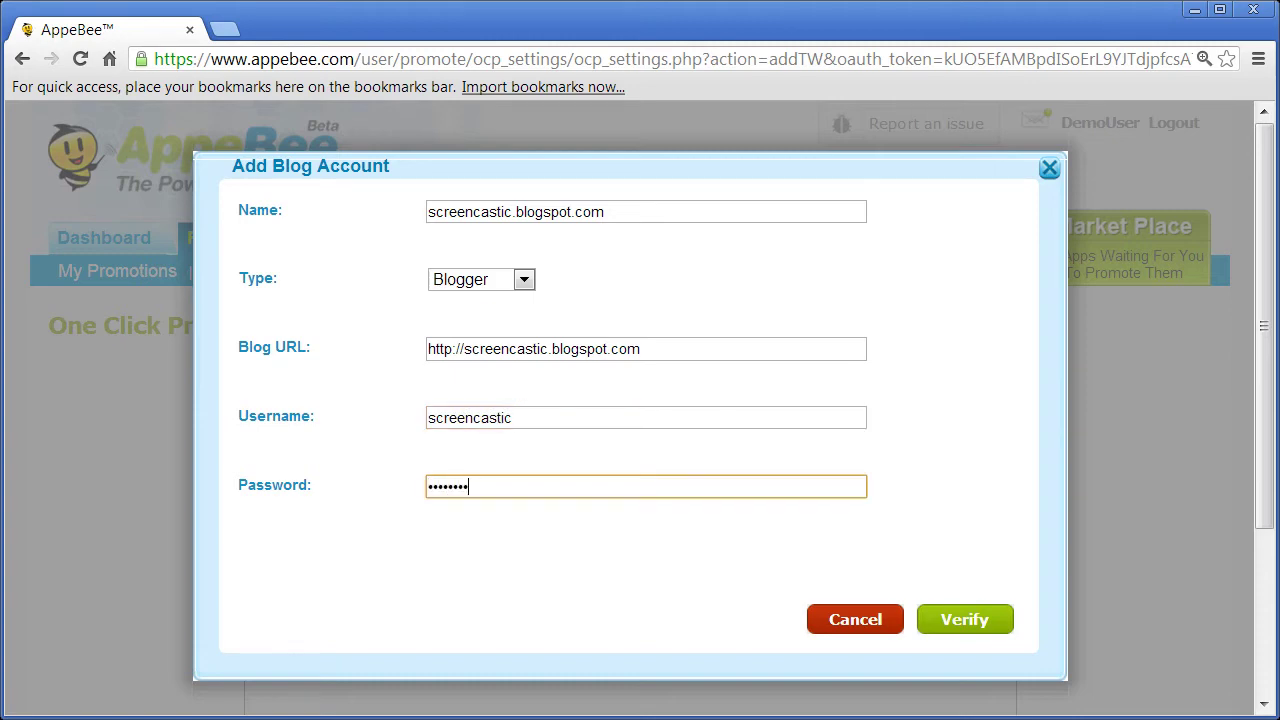
left_click(964, 617)
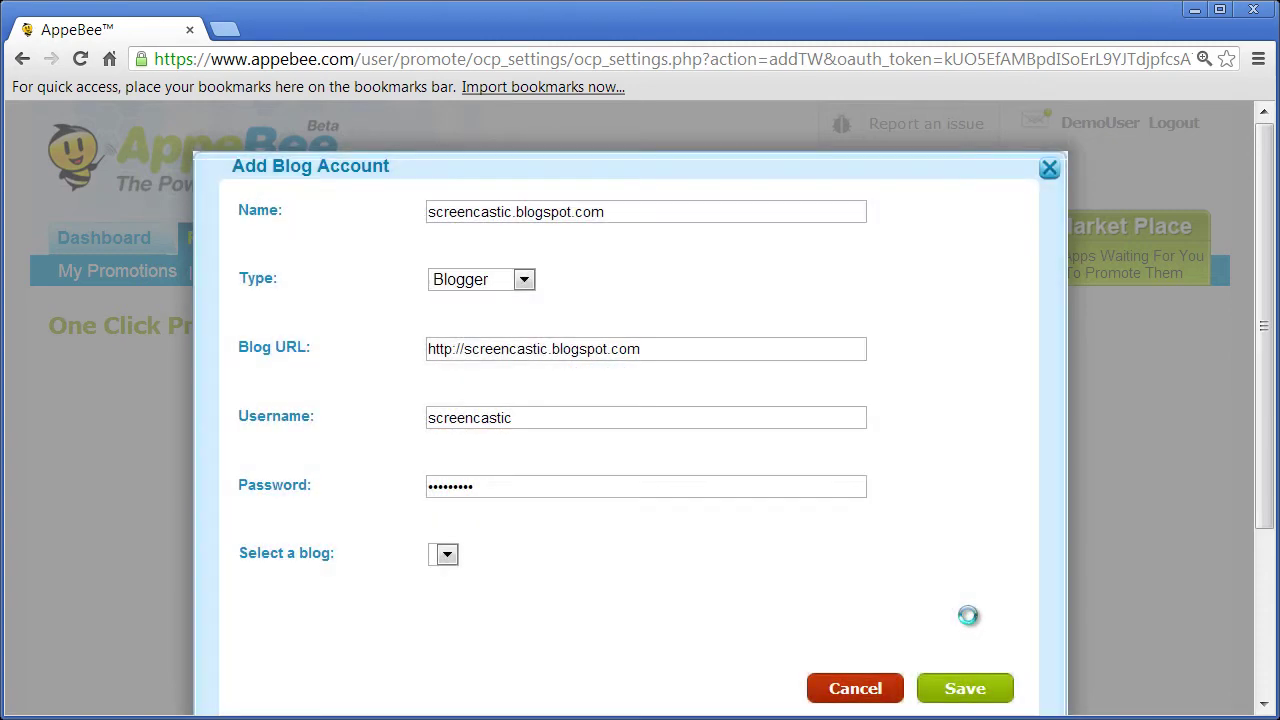
left_click(954, 686)
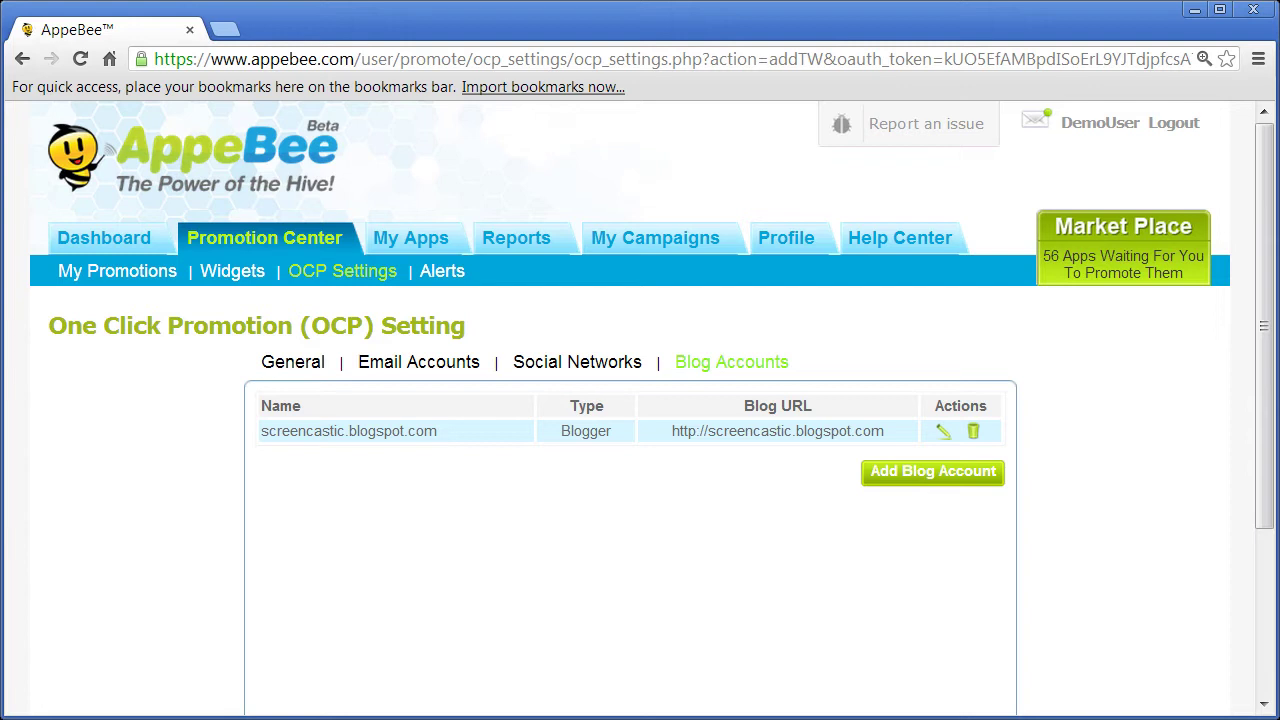
- In OCP General settings, expand the per-channel rows and set the Email Accounts row to Disabled
left_click(275, 363)
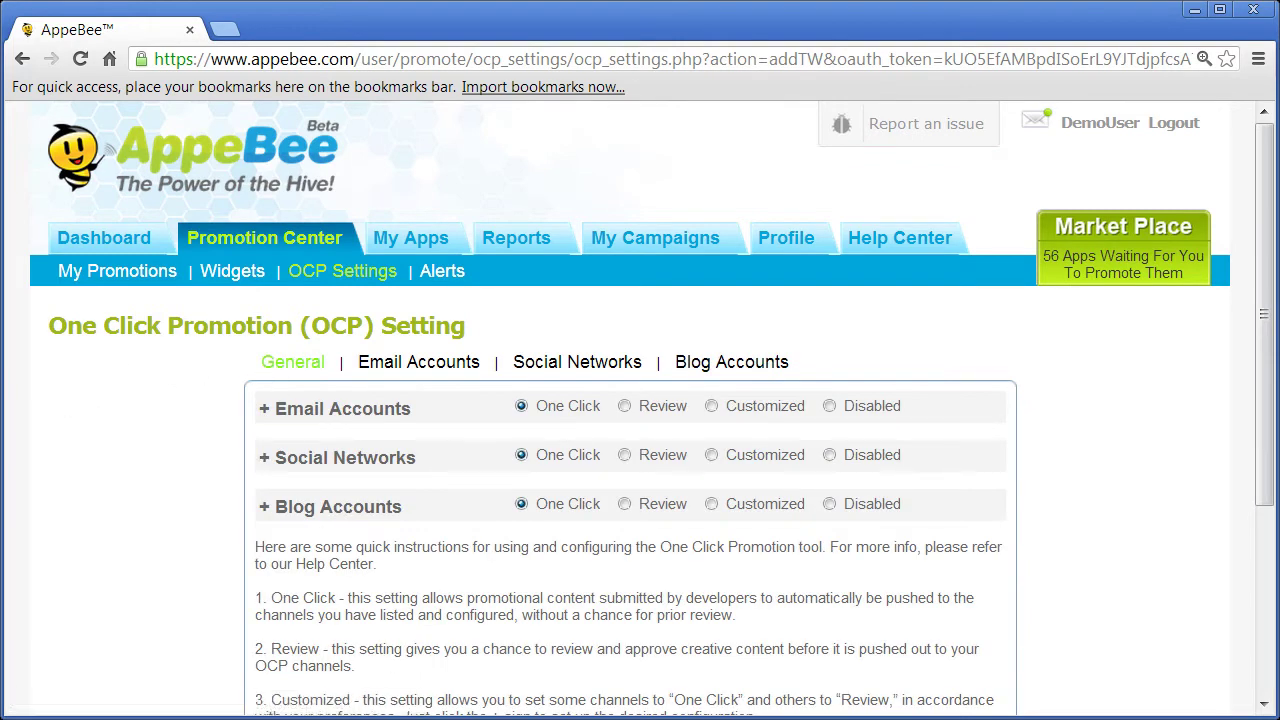
left_click_drag(1265, 305, 1265, 425)
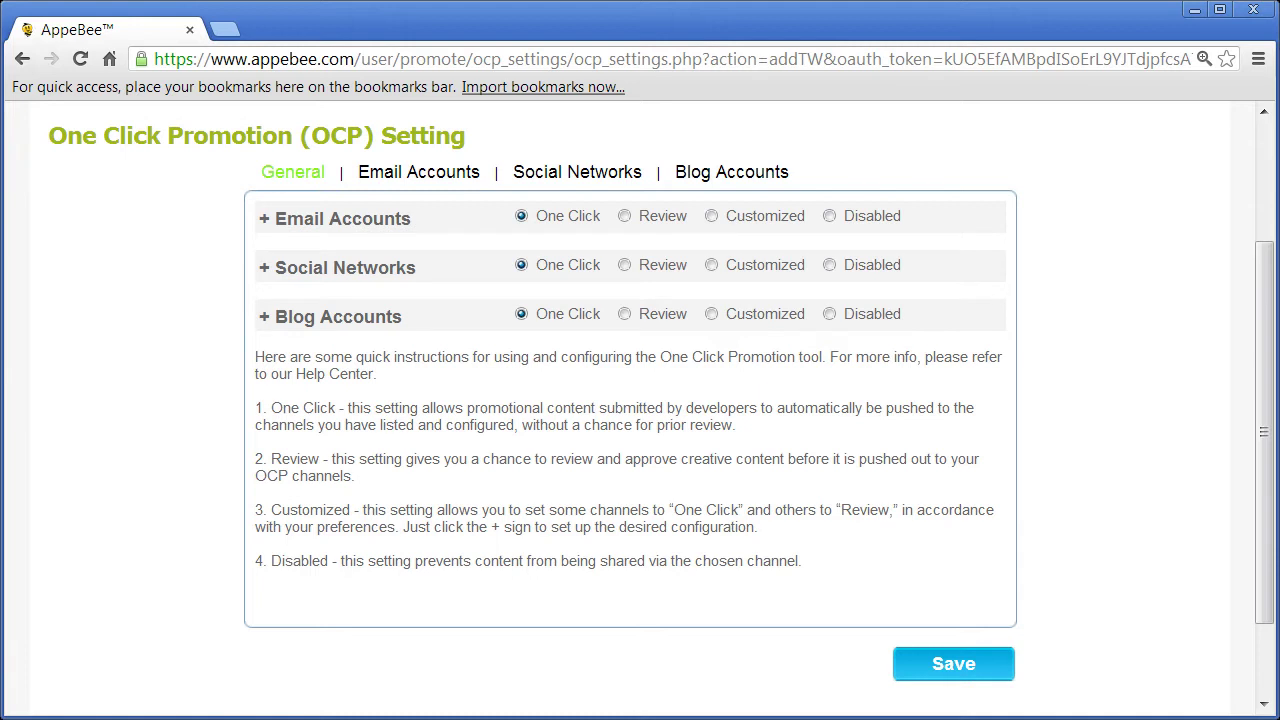
left_click(266, 226)
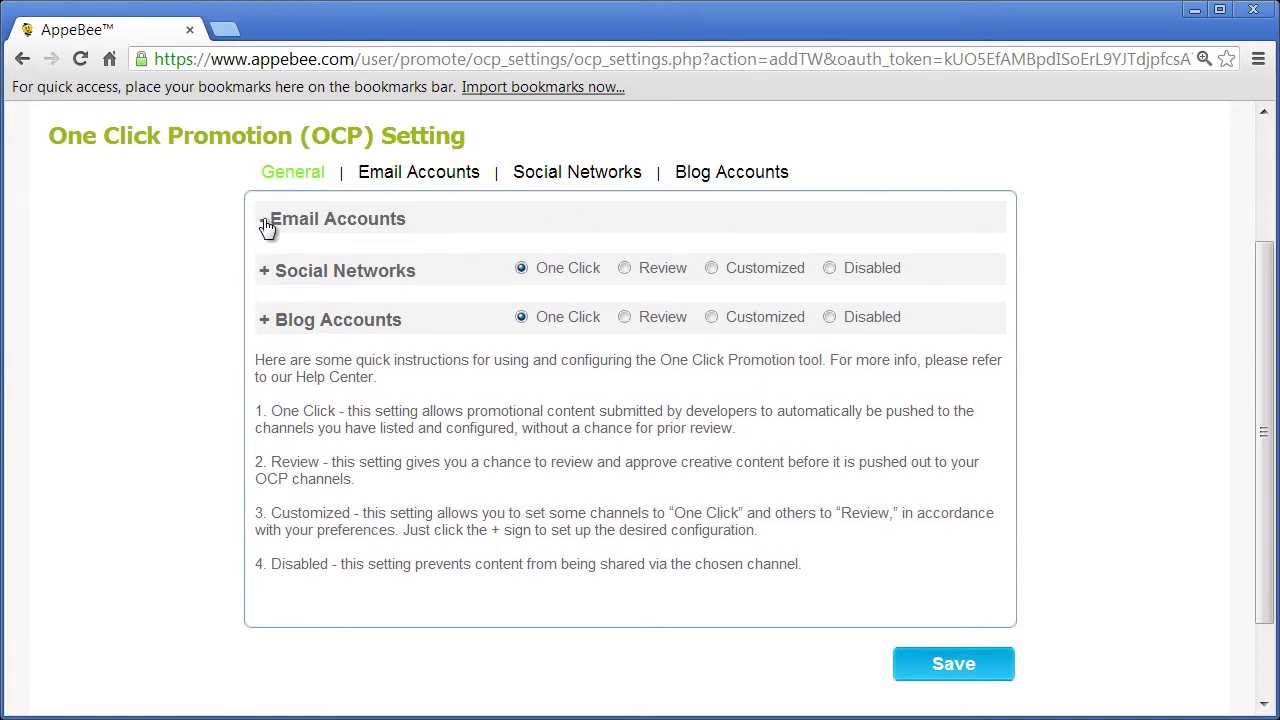
left_click(267, 336)
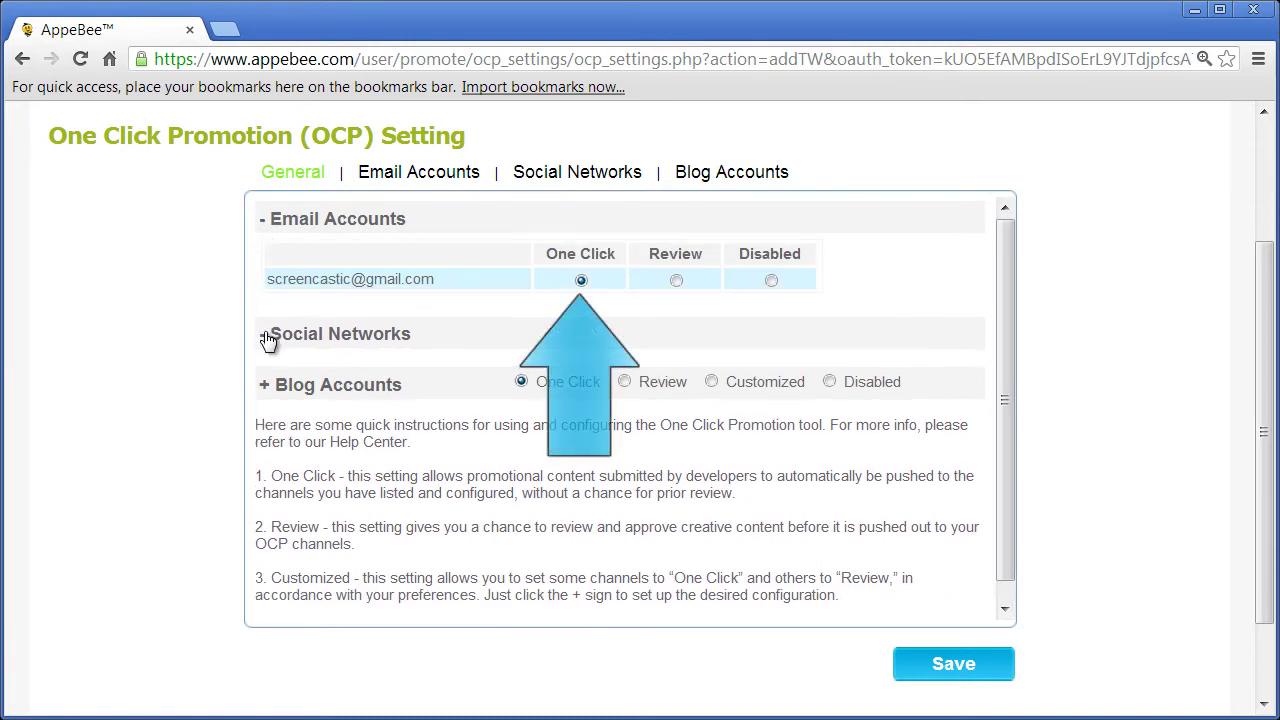
left_click(266, 484)
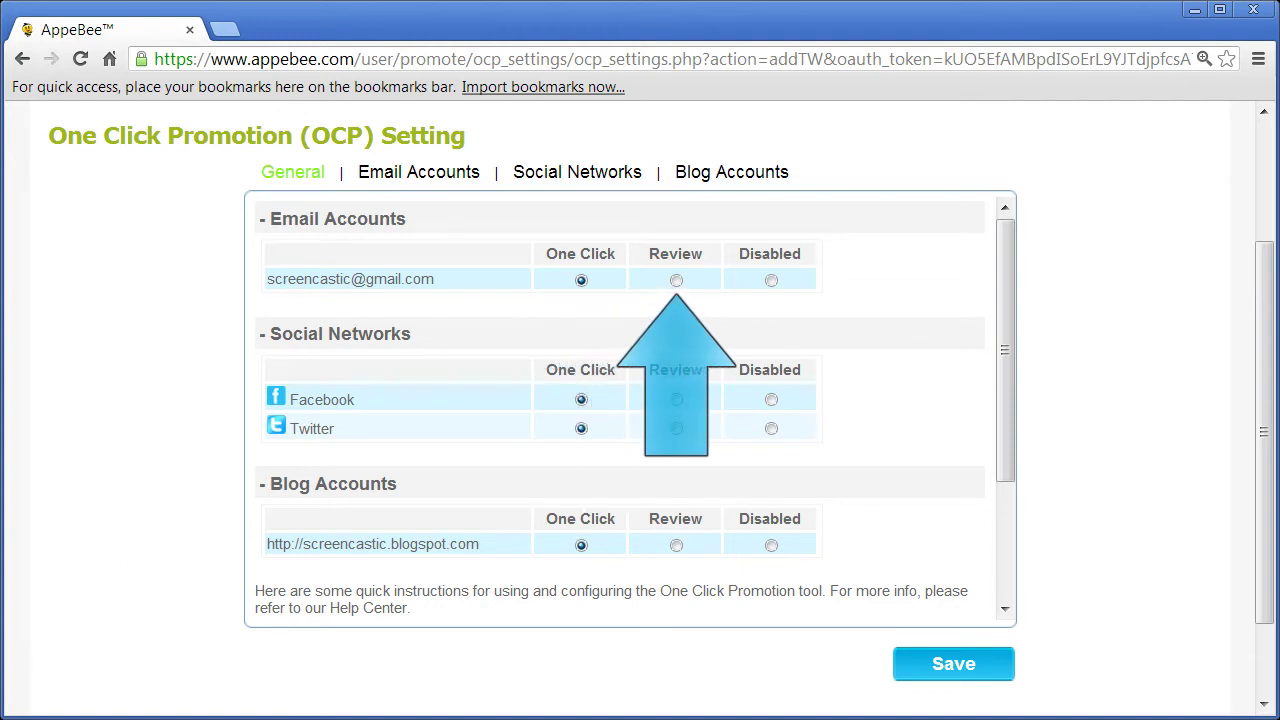
left_click(676, 280)
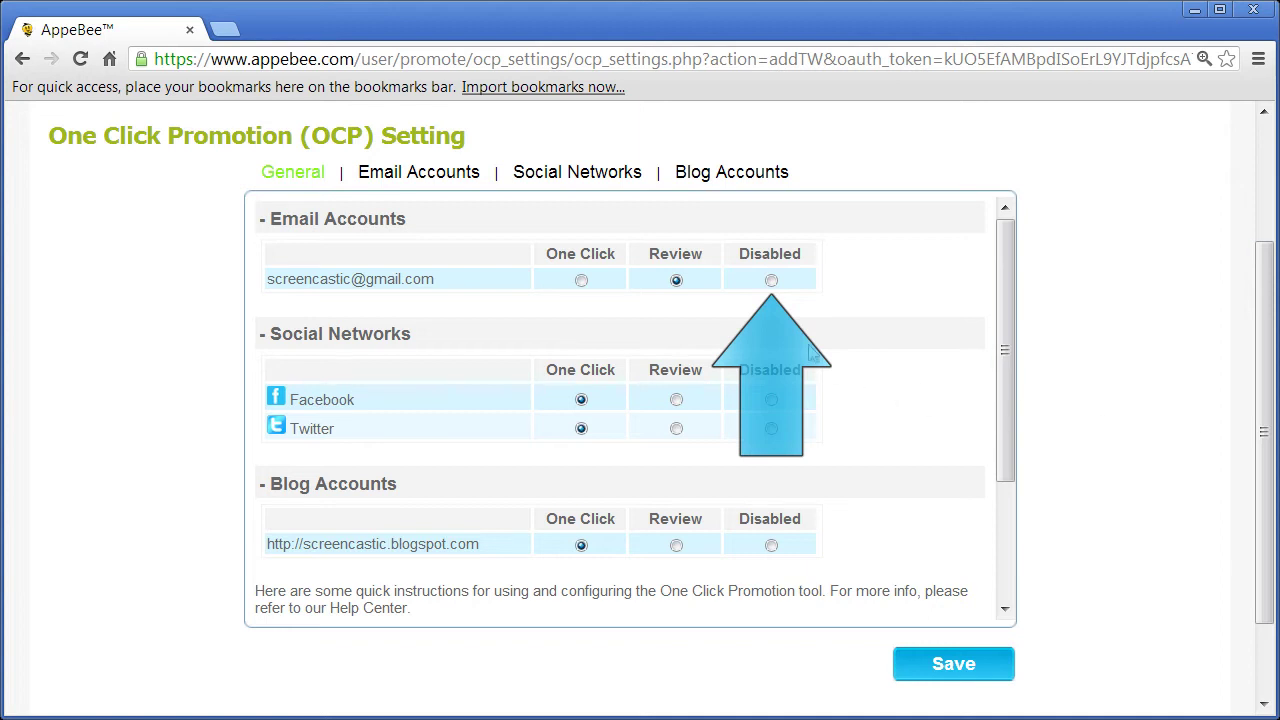
left_click(771, 280)
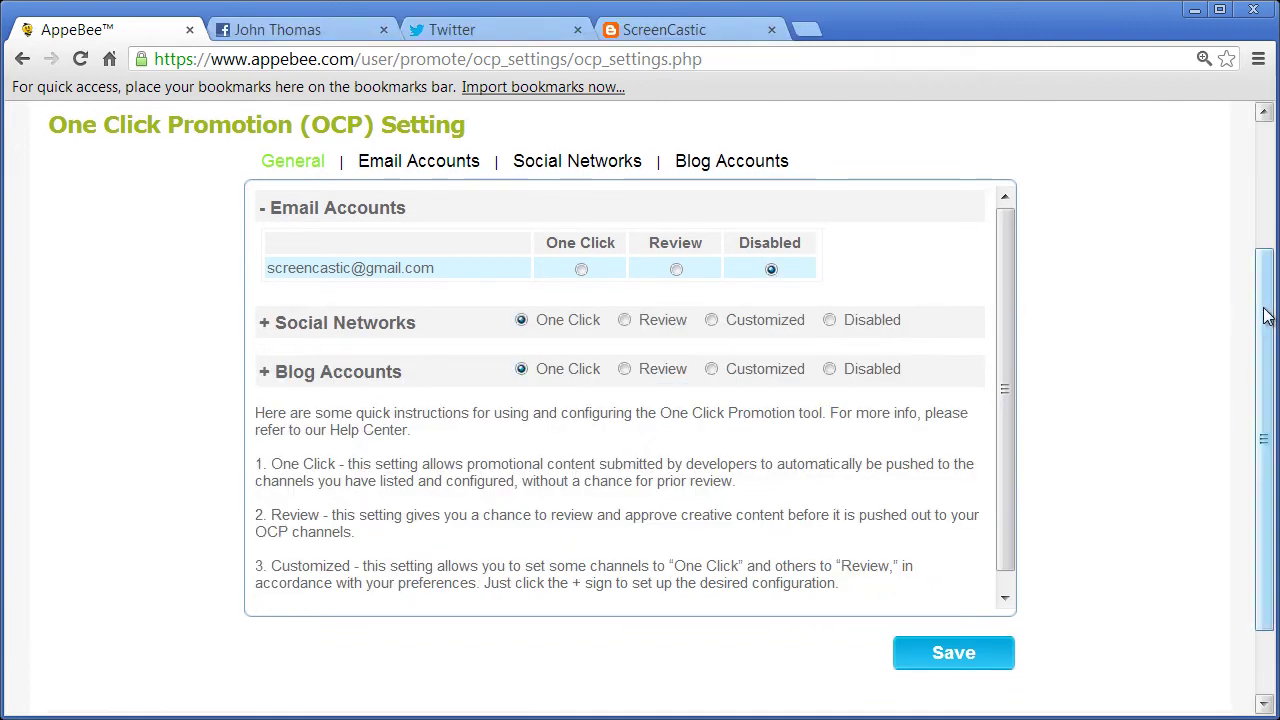
left_click_drag(1270, 317, 1273, 148)
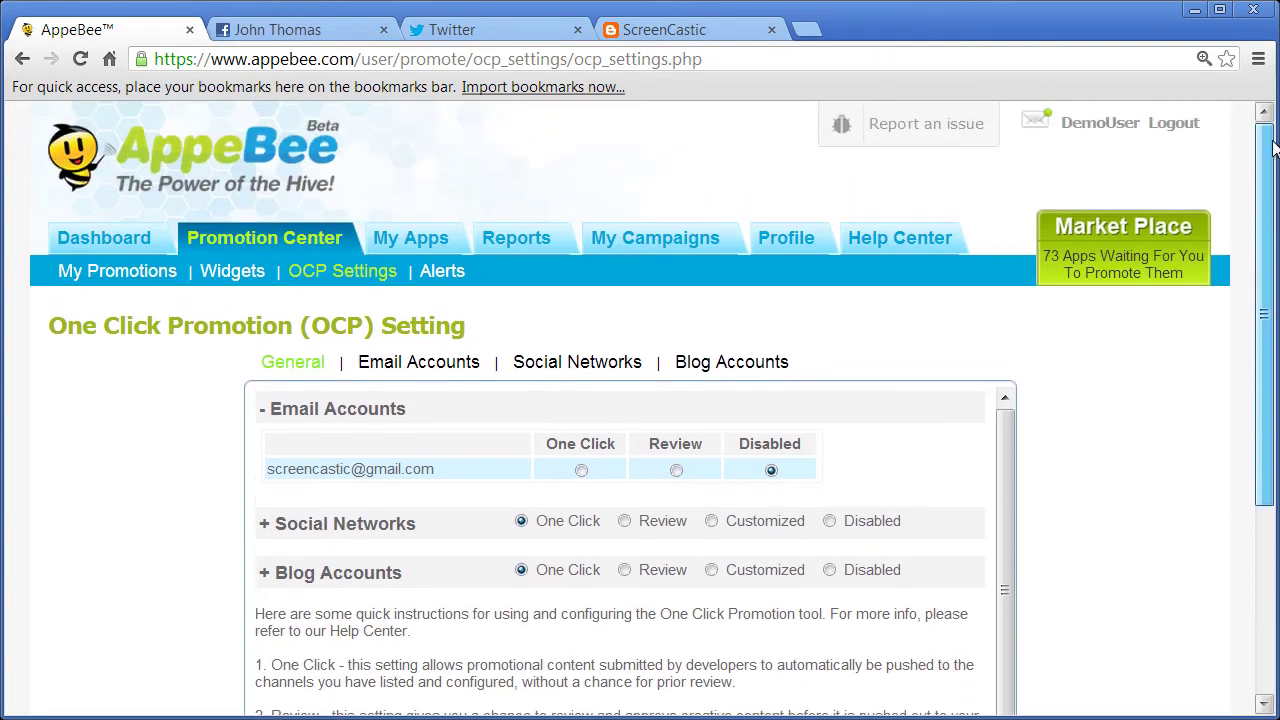
- Open the Market Place showcase at 100% zoom and scroll through its app sections
left_click(1100, 268)
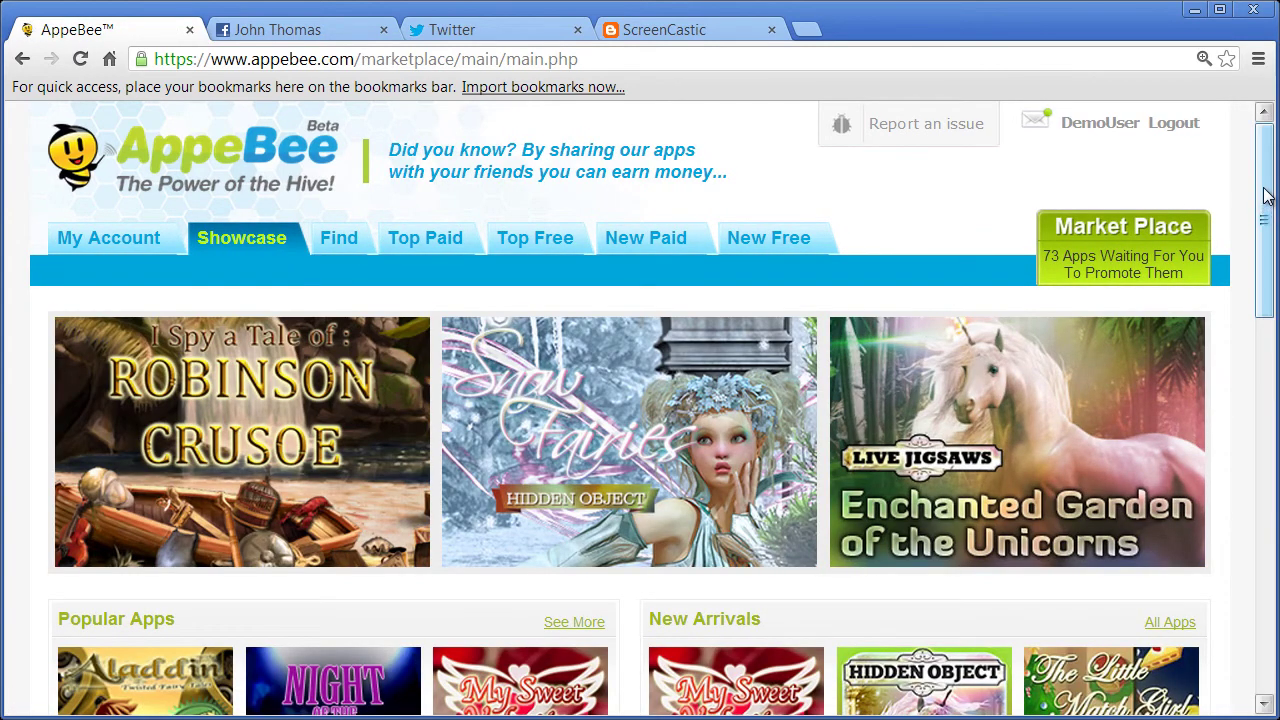
key("ctrl+minus")
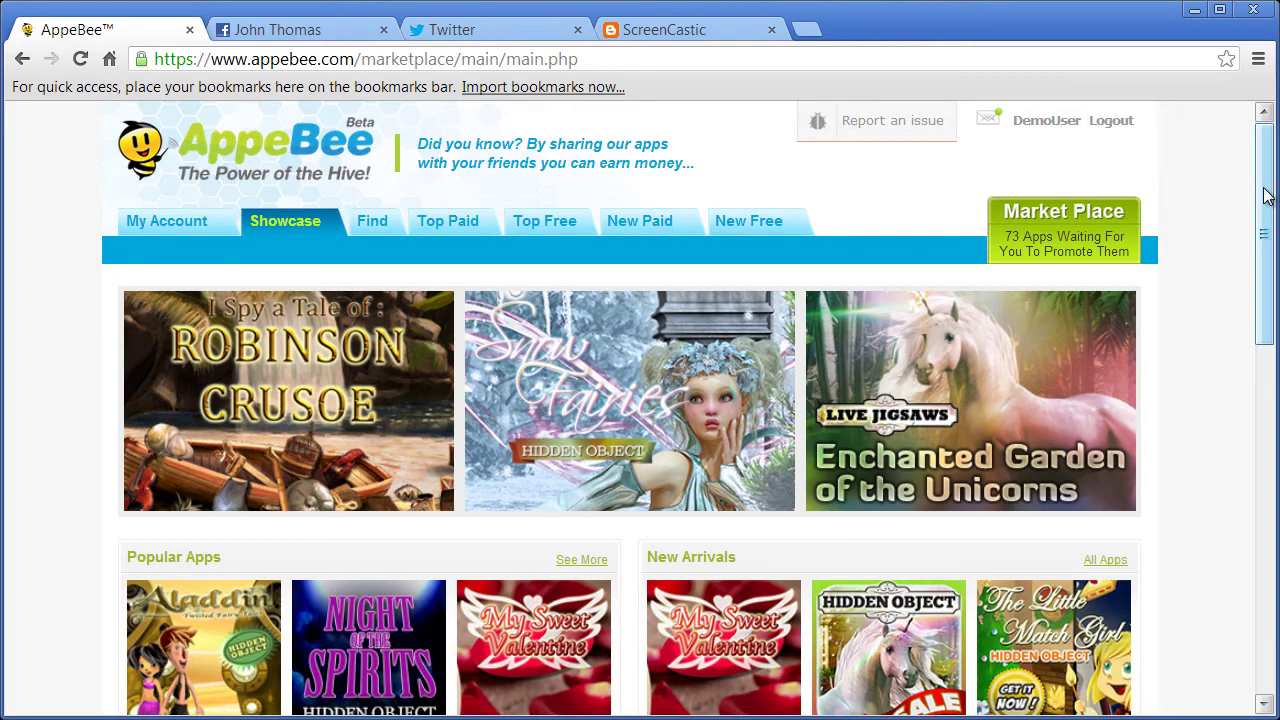
key("ctrl+minus")
left_click_drag(1268, 195, 1274, 499)
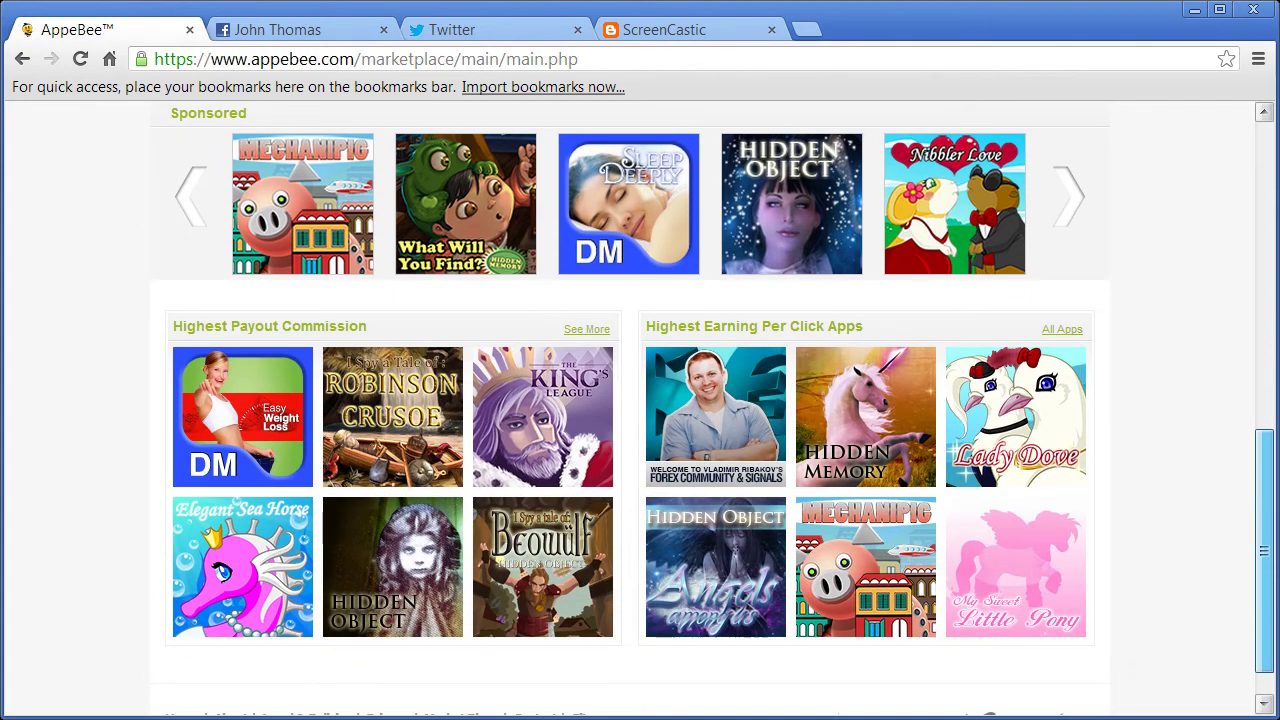
left_click_drag(1264, 499, 1264, 194)
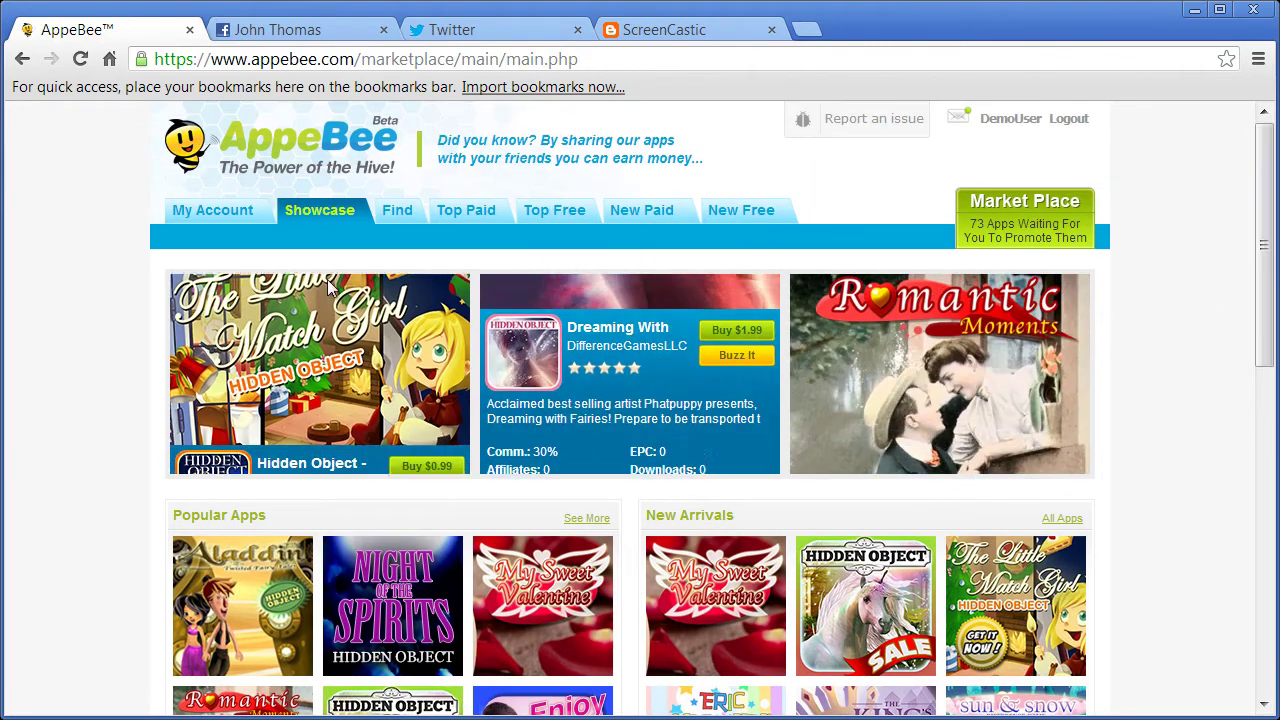
- Show the Find apps in list view and expand Hidden Object - Night Spirits' details
left_click(398, 209)
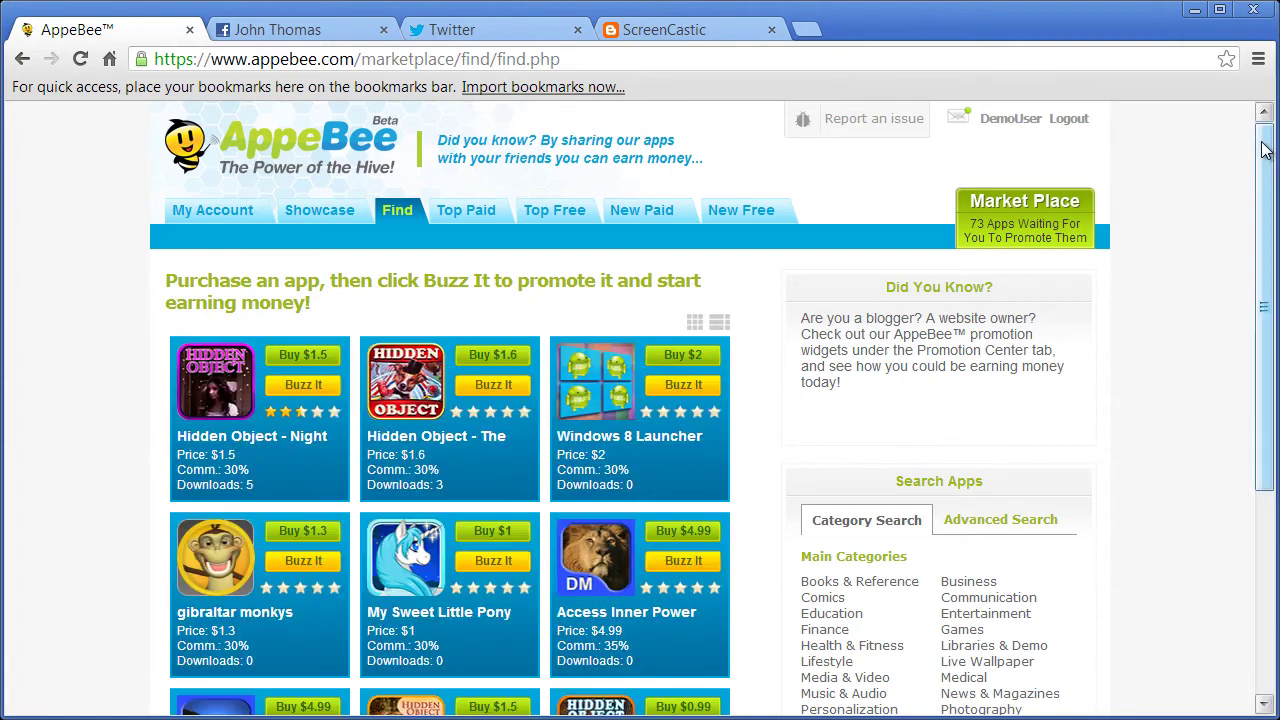
left_click_drag(1270, 158, 1272, 257)
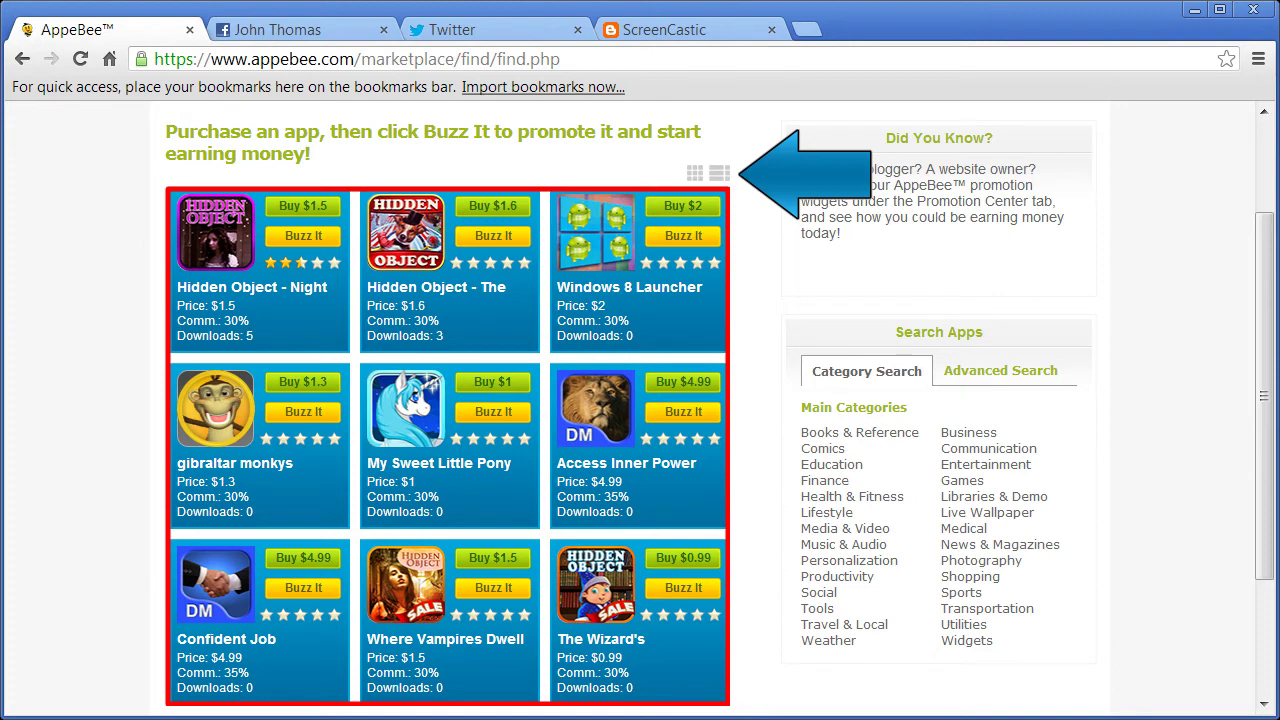
left_click(716, 175)
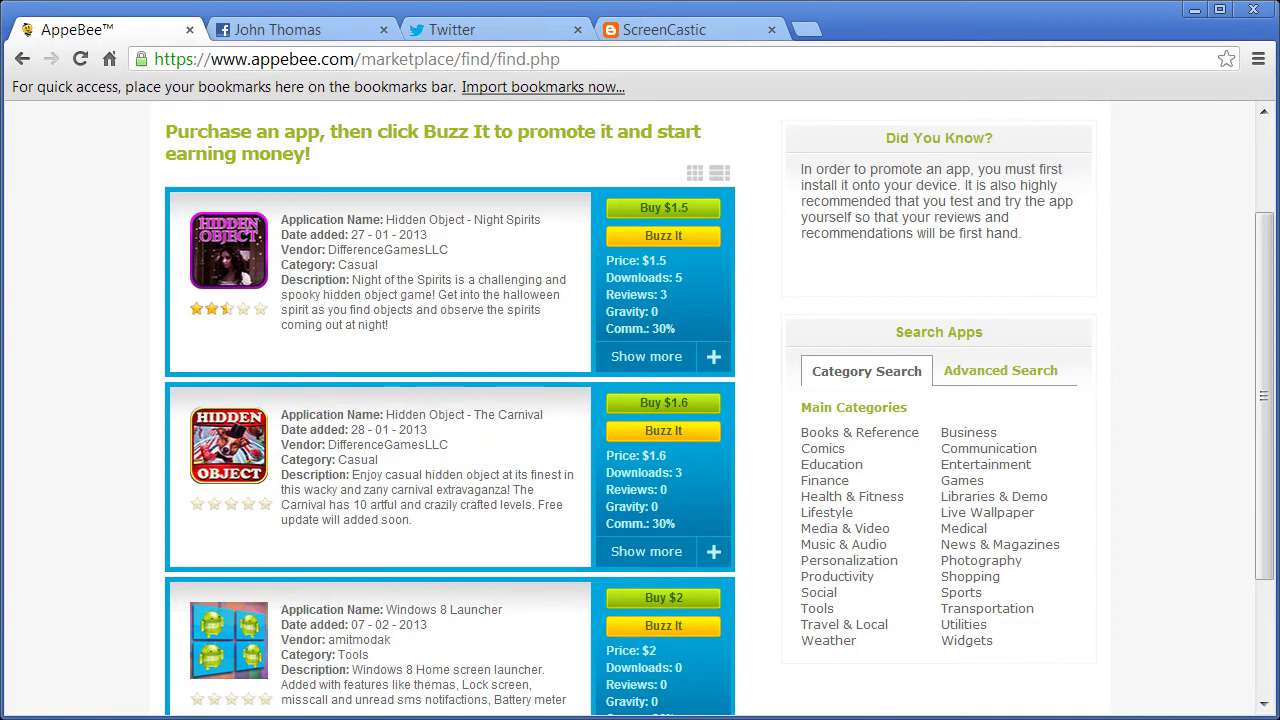
left_click(714, 358)
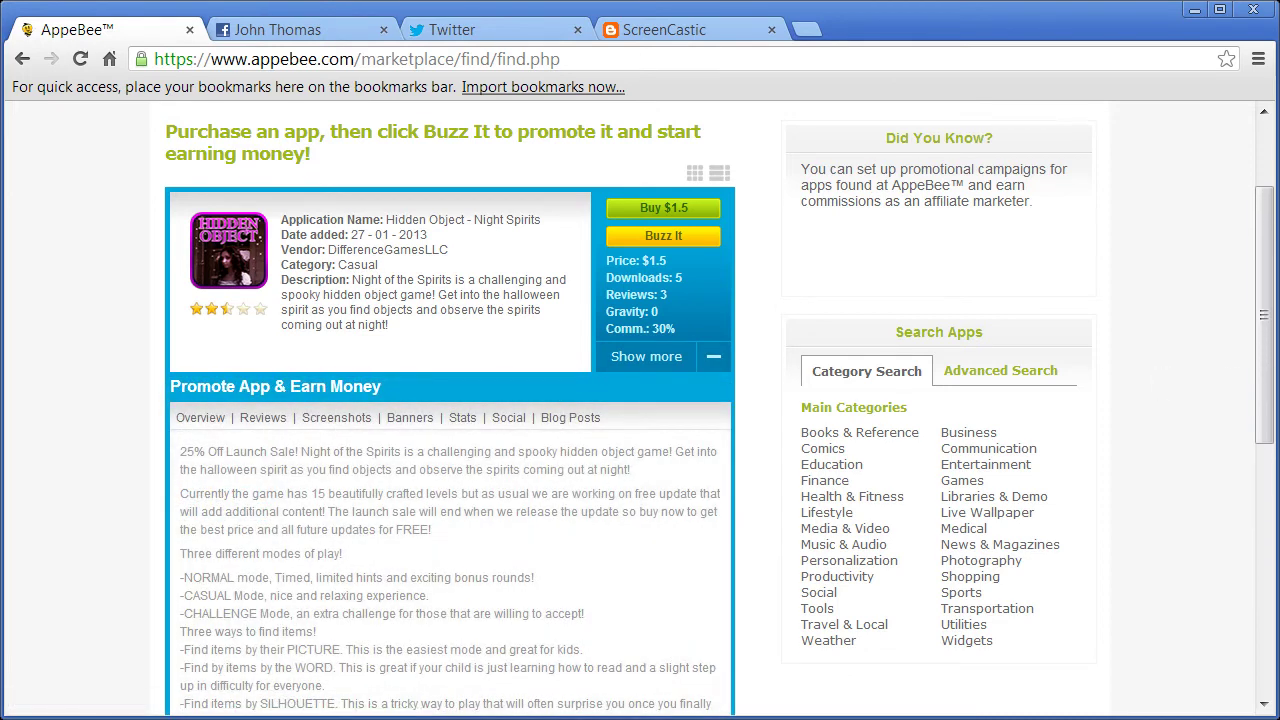
left_click_drag(1266, 251, 1268, 288)
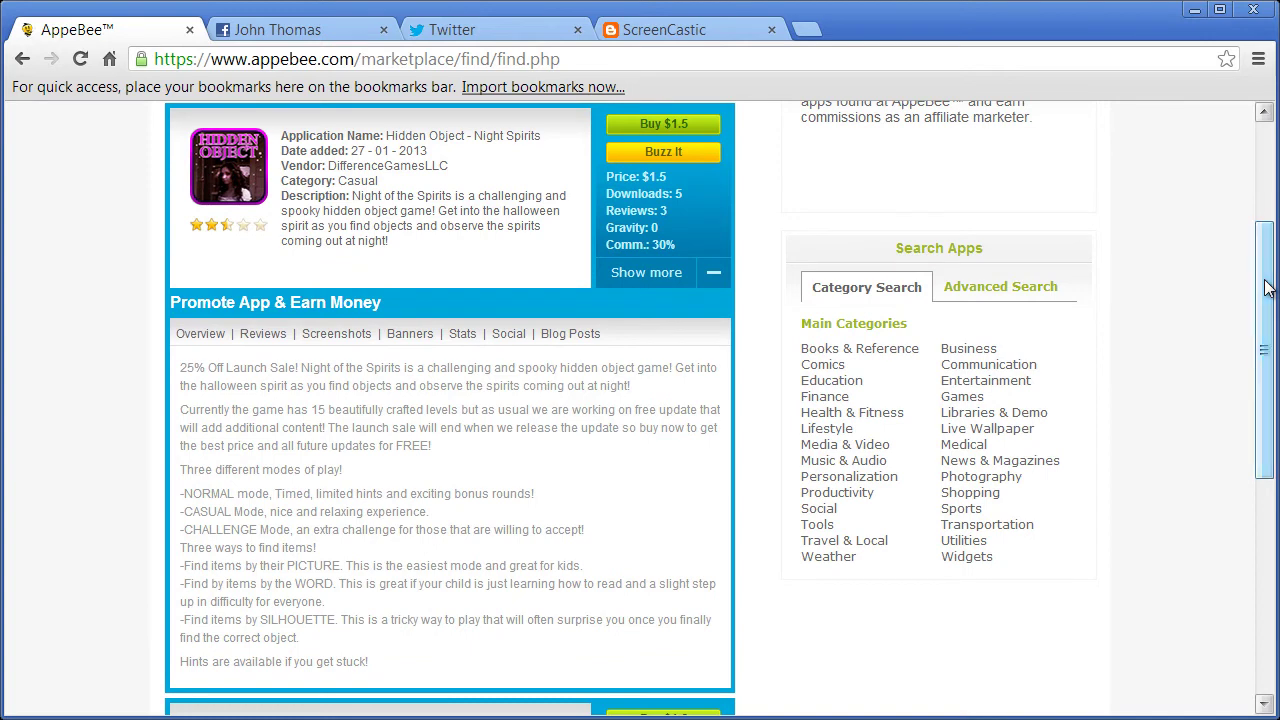
- Buzz Hidden Object - Night Spirits to all four OCP accounts after reviewing the OCP Settings
left_click(648, 158)
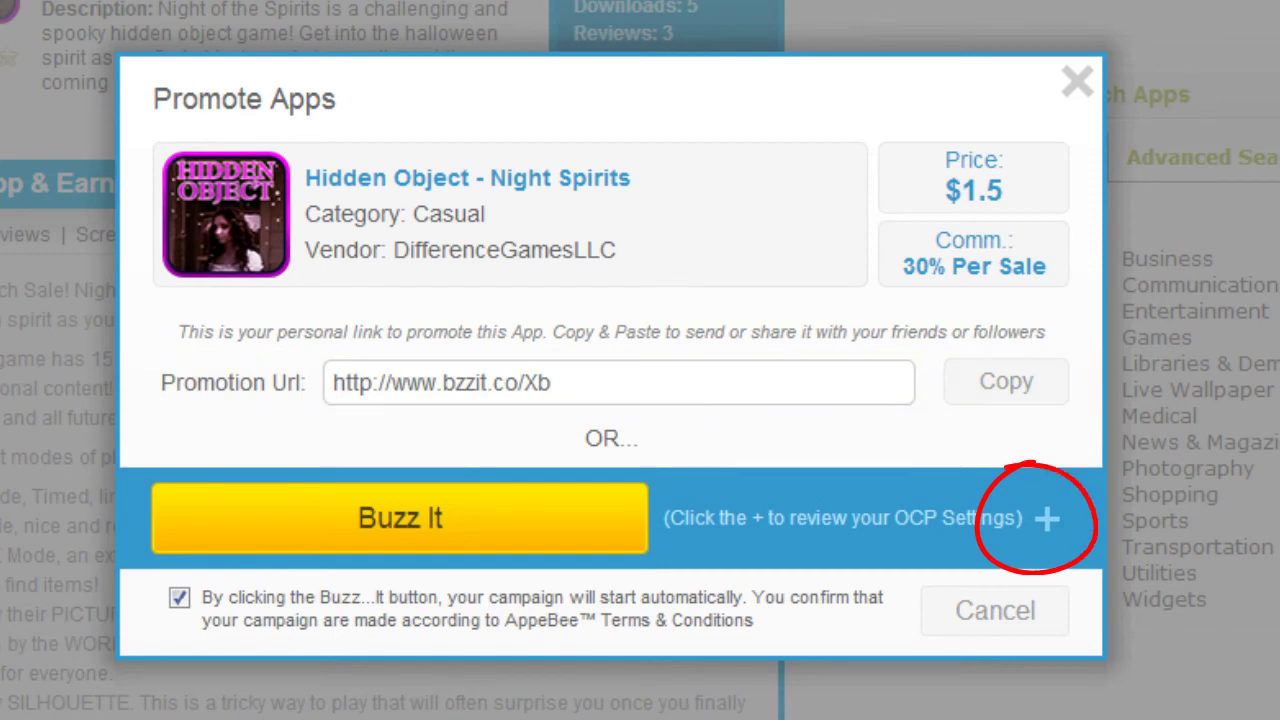
left_click(1046, 520)
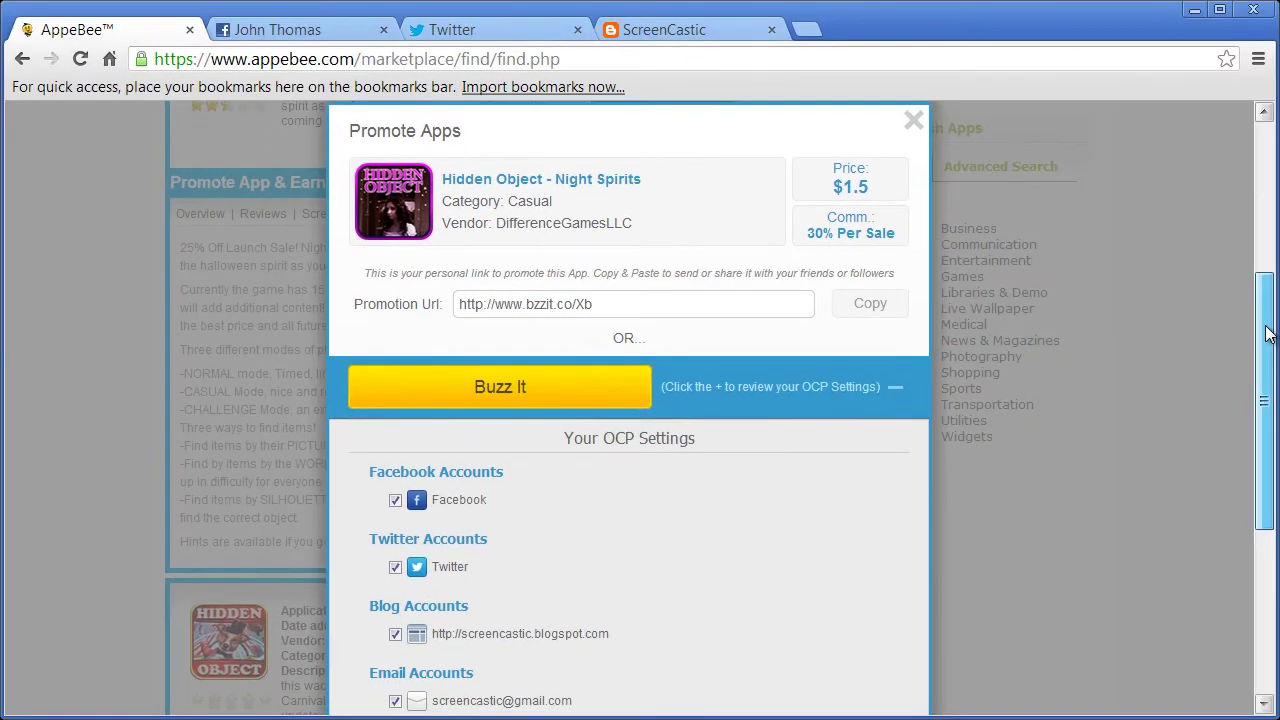
left_click_drag(1268, 337, 1260, 389)
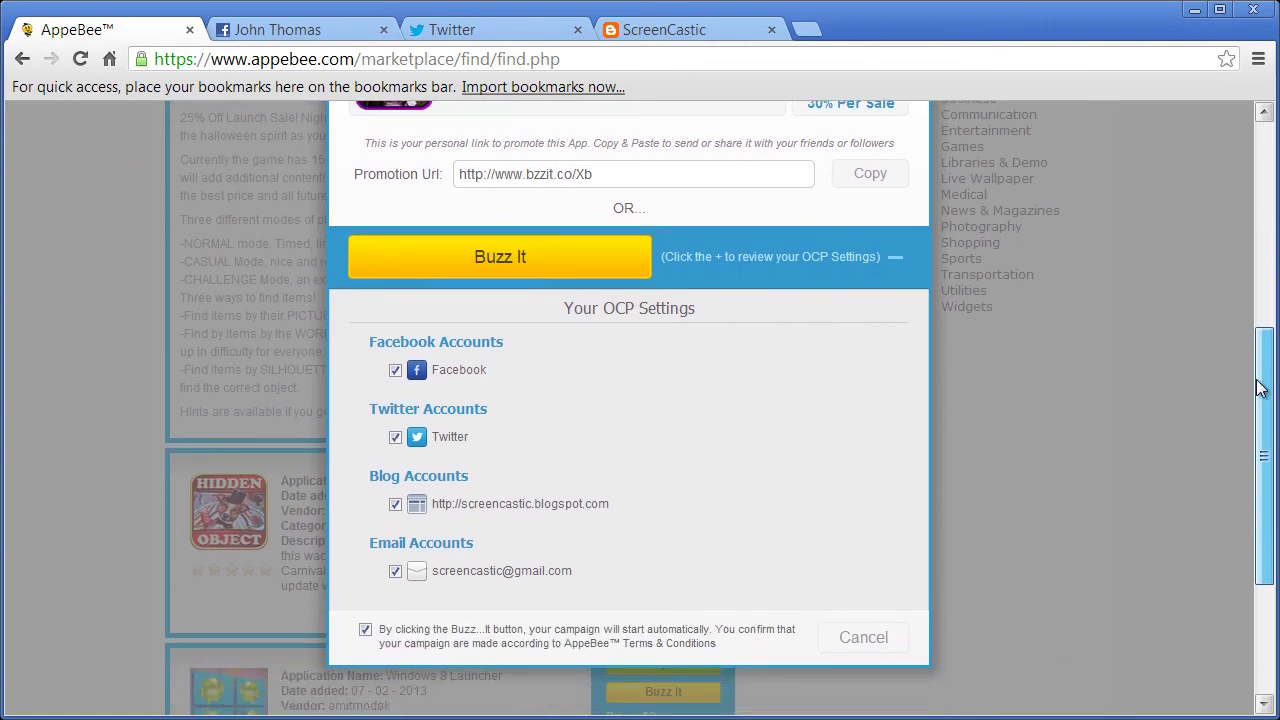
left_click(500, 257)
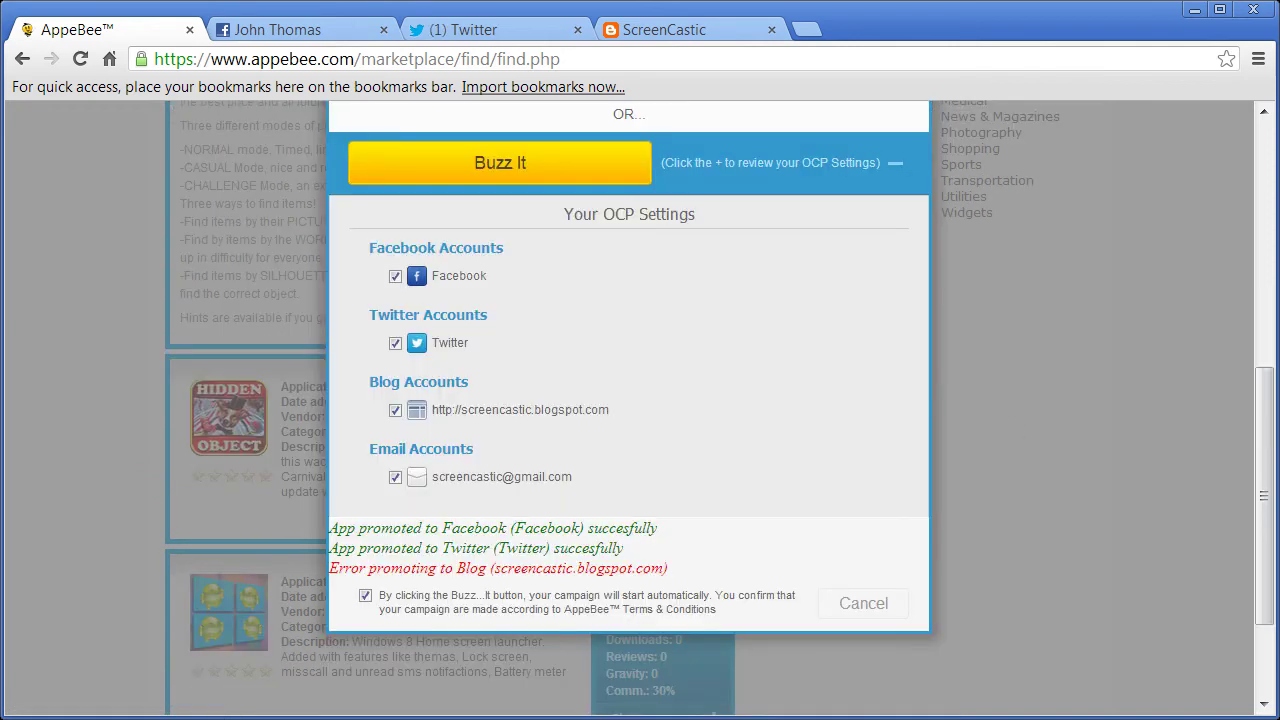
left_click(277, 31)
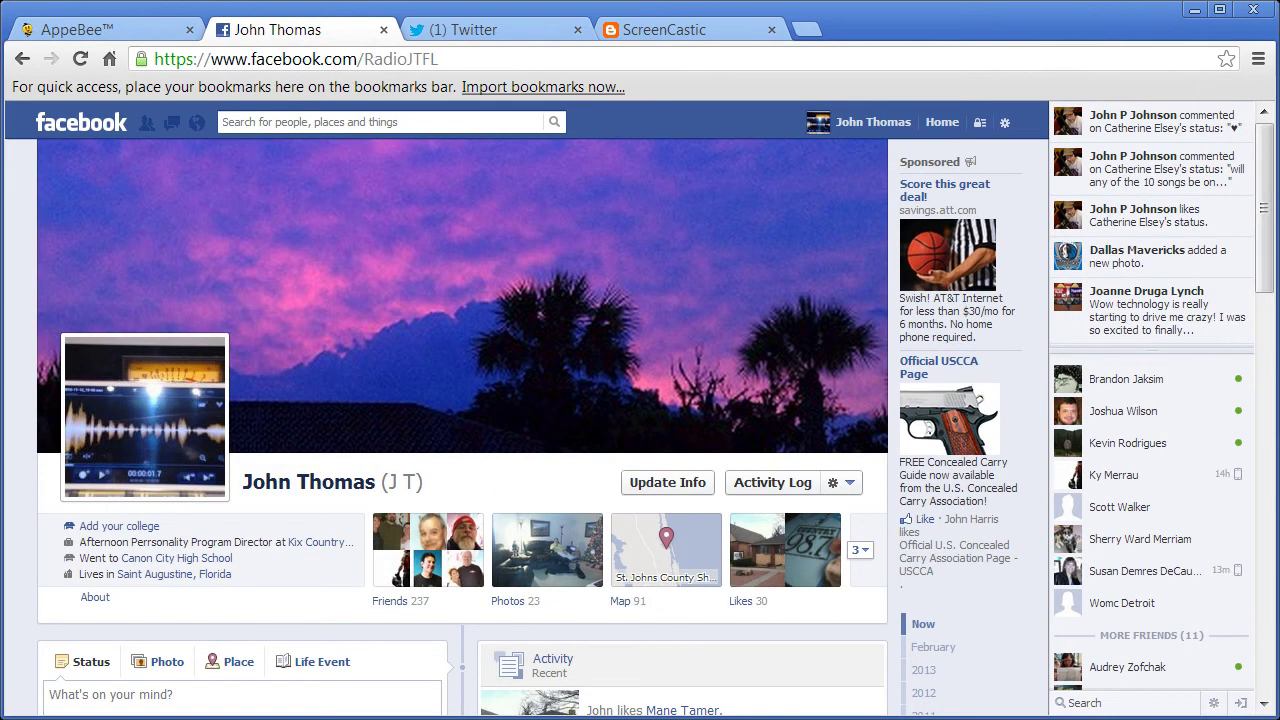
left_click_drag(1265, 266, 1265, 416)
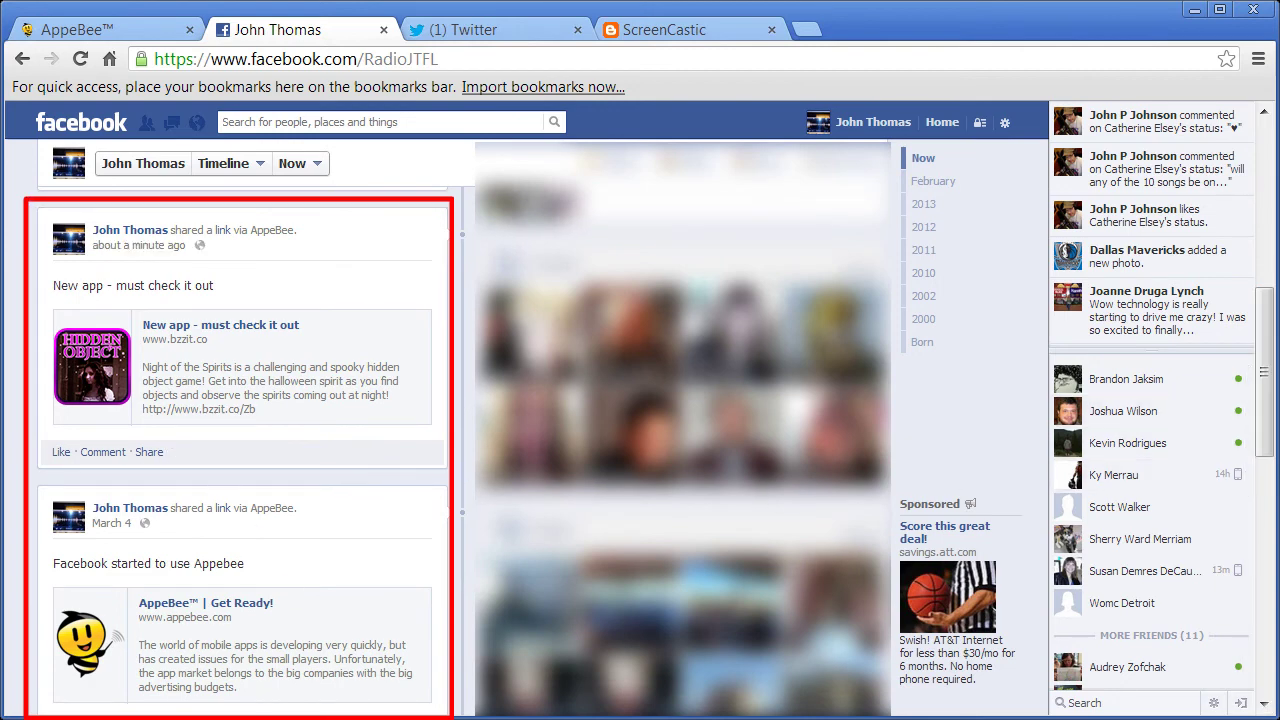
left_click(502, 26)
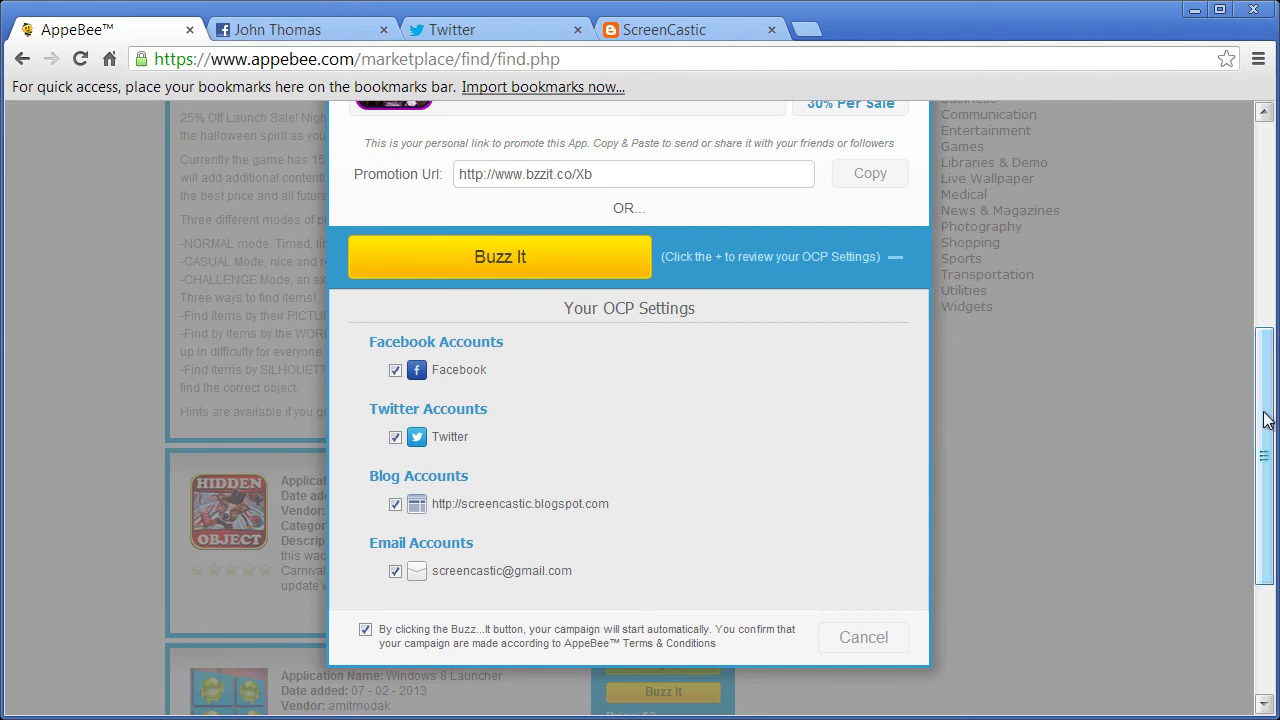
- Copy the bzzit.co Promotion Url for Hidden Object - Night Spirits
scroll(1268, 416, "up", 1)
left_click_drag(1268, 416, 1265, 399)
left_click(491, 233)
right_click(491, 233)
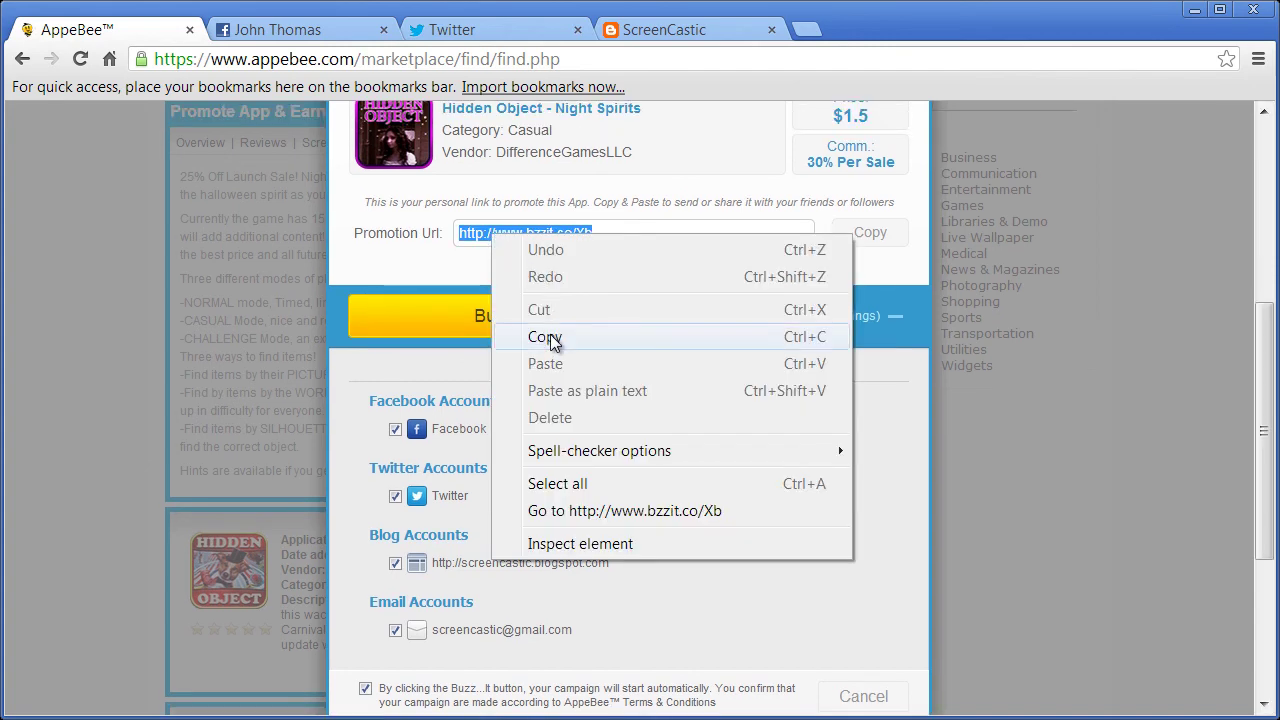
left_click(545, 337)
- Load the promotion link in a new tab and scroll to its 11 promotions and 8 affiliates
key("ctrl+t")
key("Return")
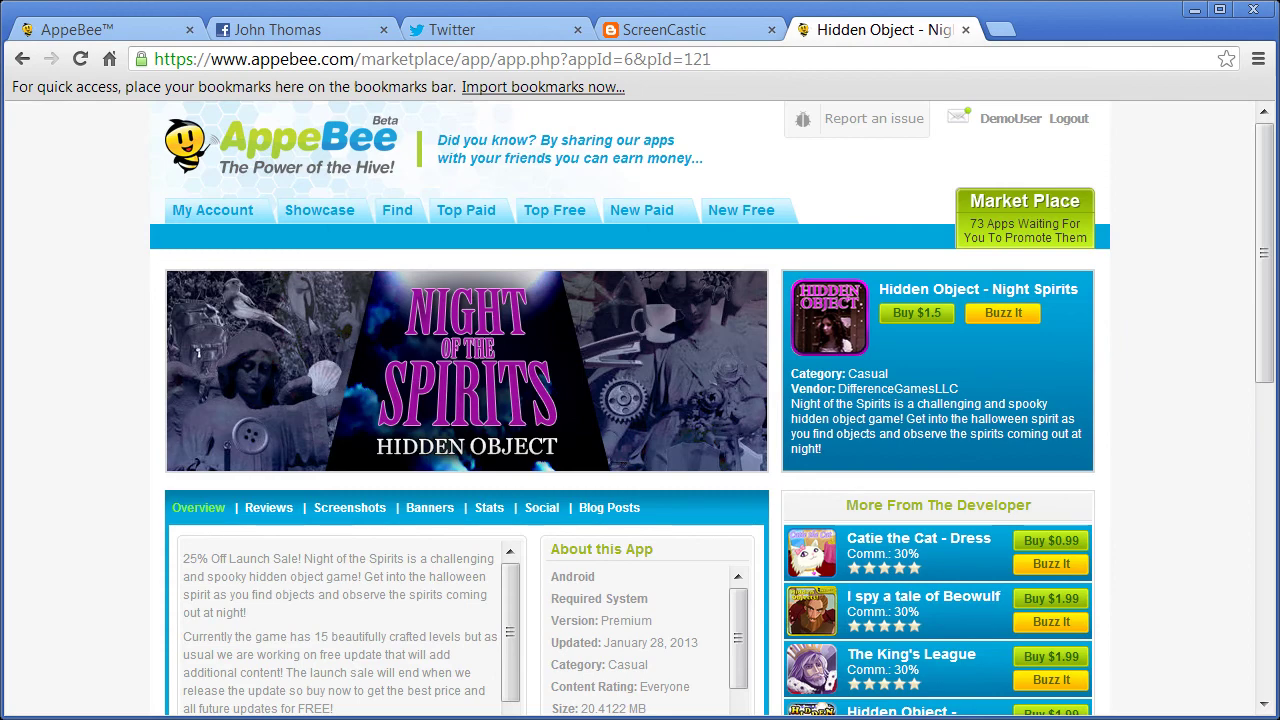
left_click_drag(1268, 137, 1270, 290)
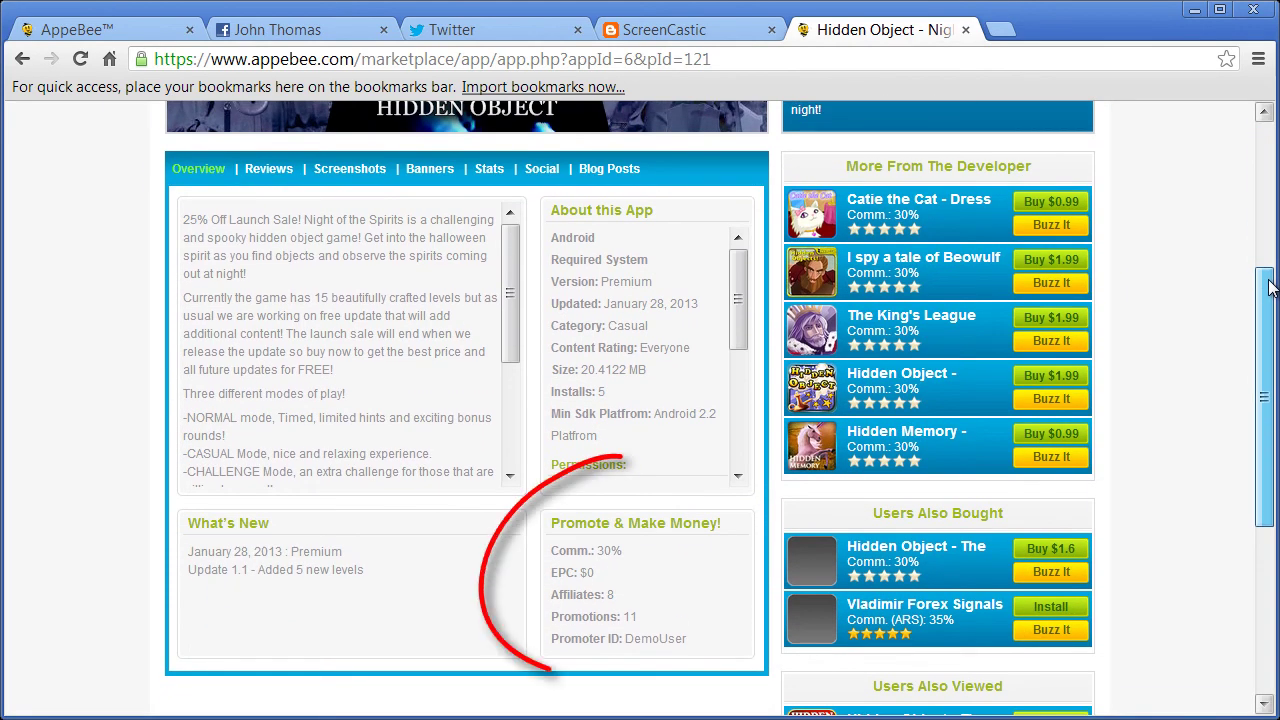